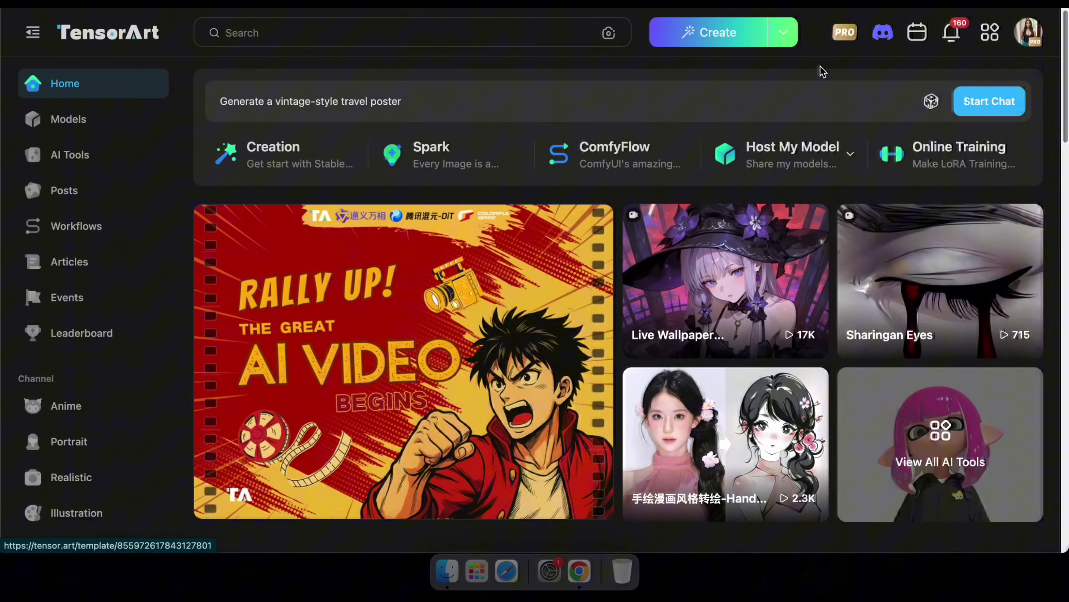
Step: Open Online Training and show Video Model settings with the HunyuanVideo - fp8 base and Text2Video
left_click(783, 32)
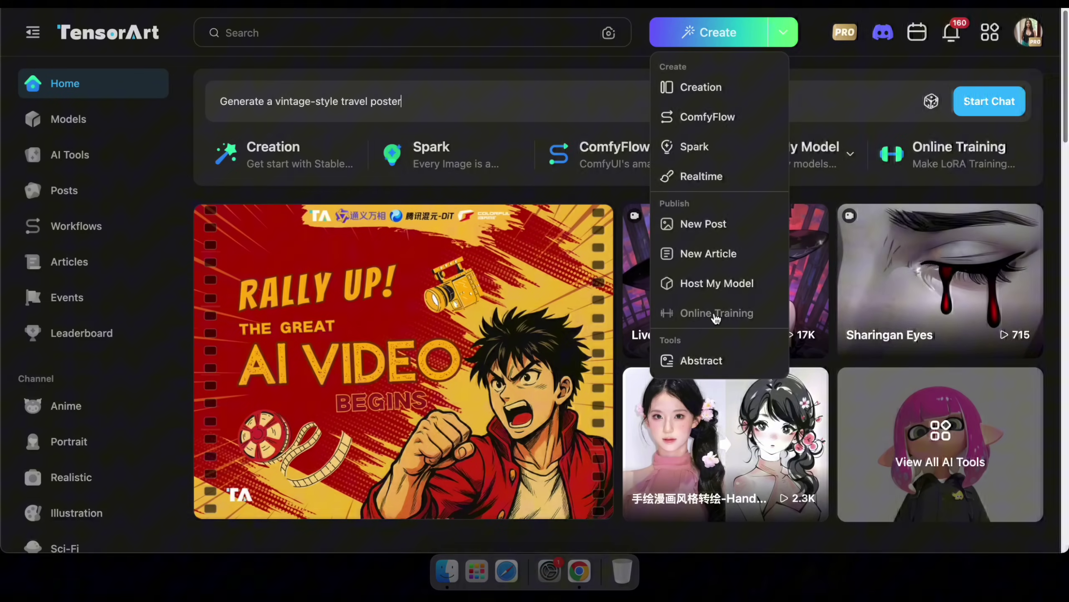
left_click(718, 314)
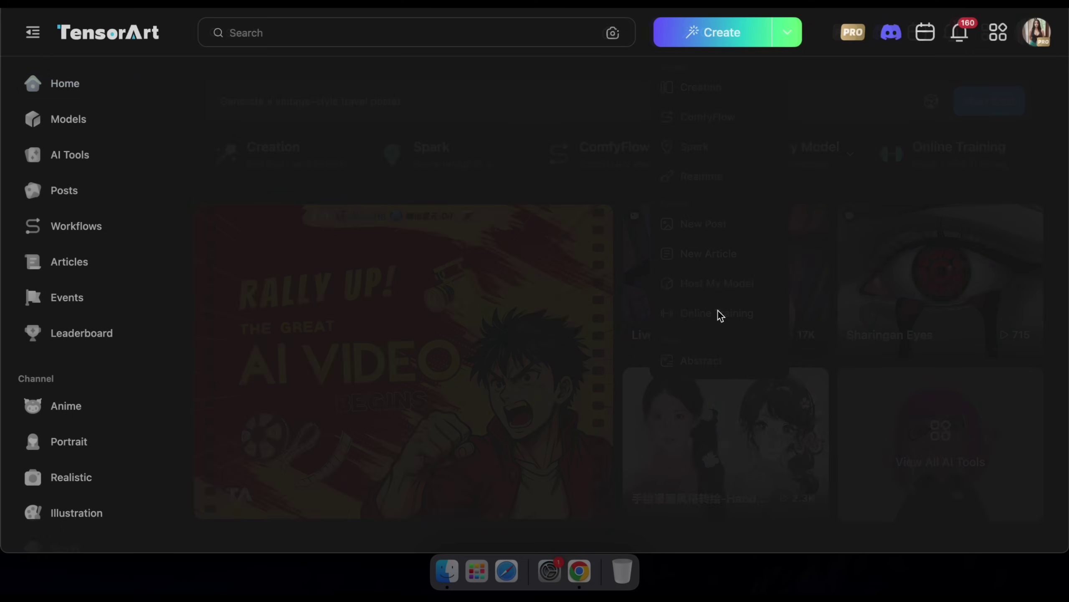
left_click(258, 86)
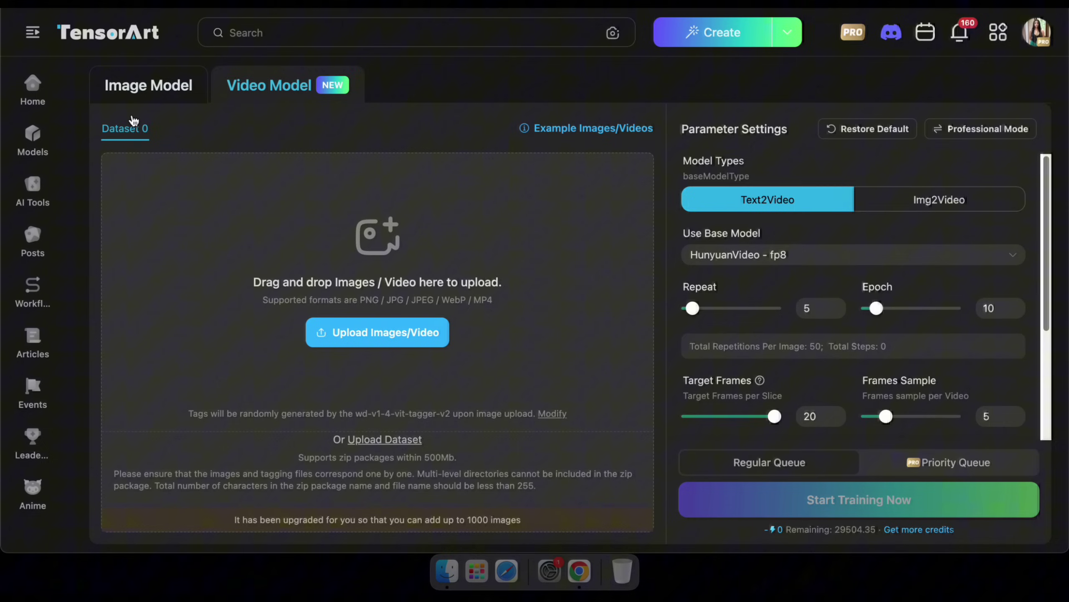
Step: Train an image model with the Custom theme on HunYuanDiT - V1.2-EMA, recommended parameters (Repeat 5)
left_click(168, 94)
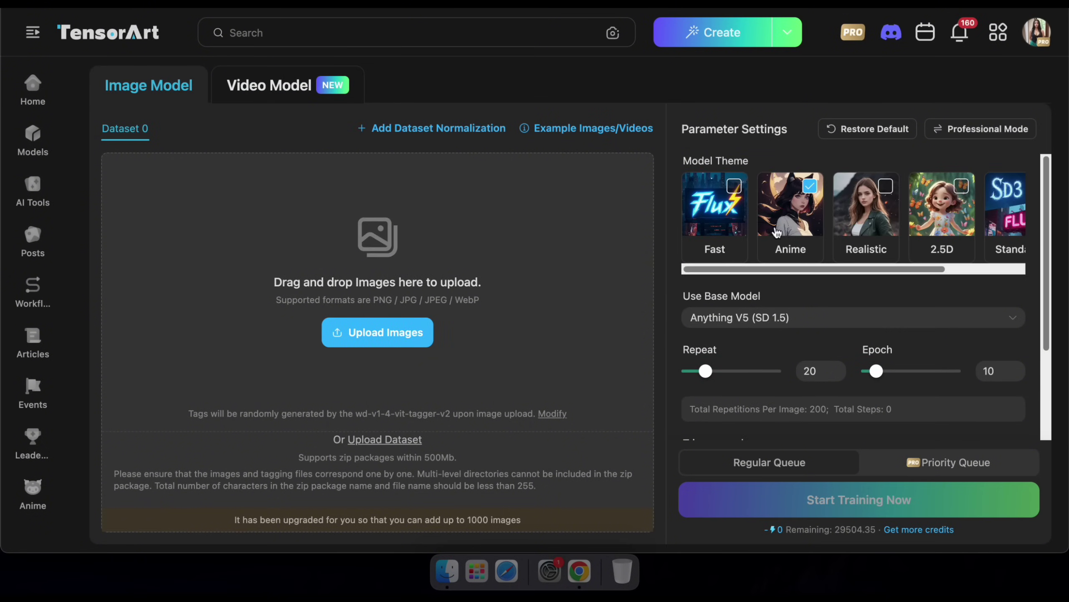
left_click_drag(839, 272, 917, 274)
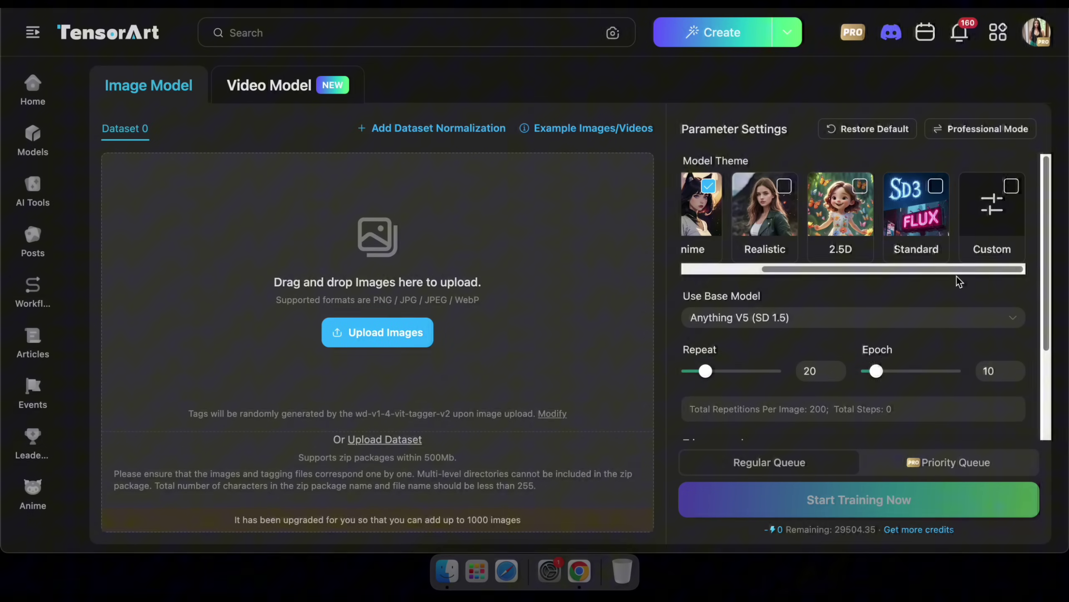
left_click(994, 225)
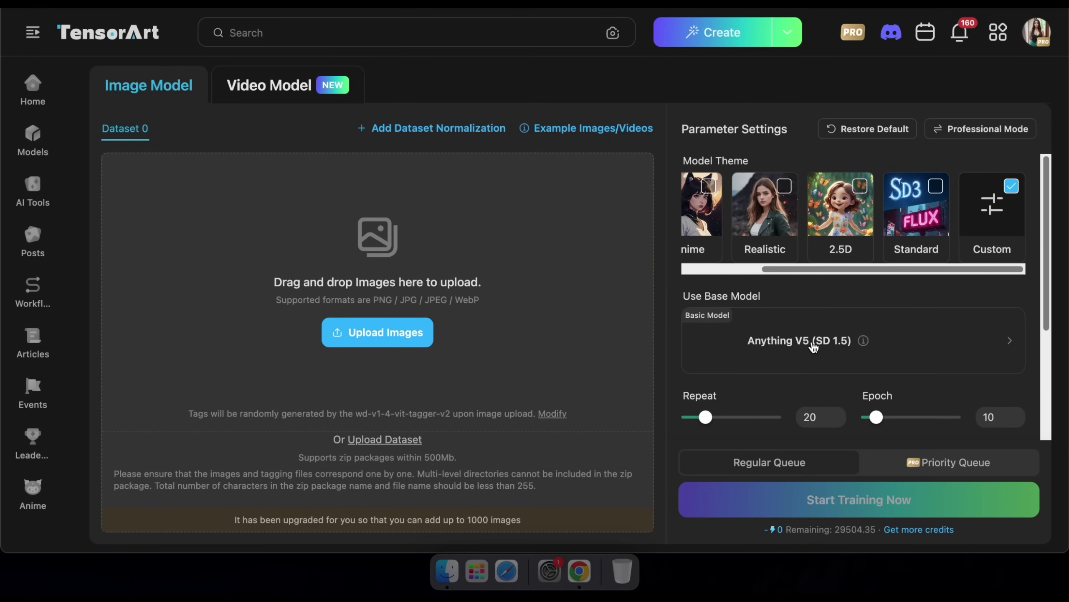
left_click(812, 342)
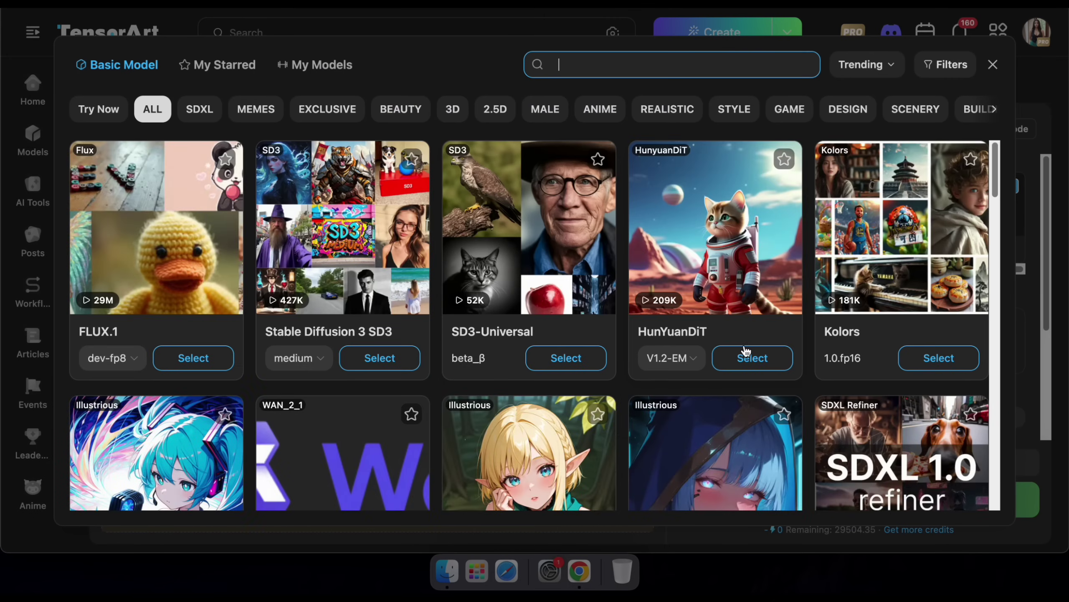
left_click(751, 359)
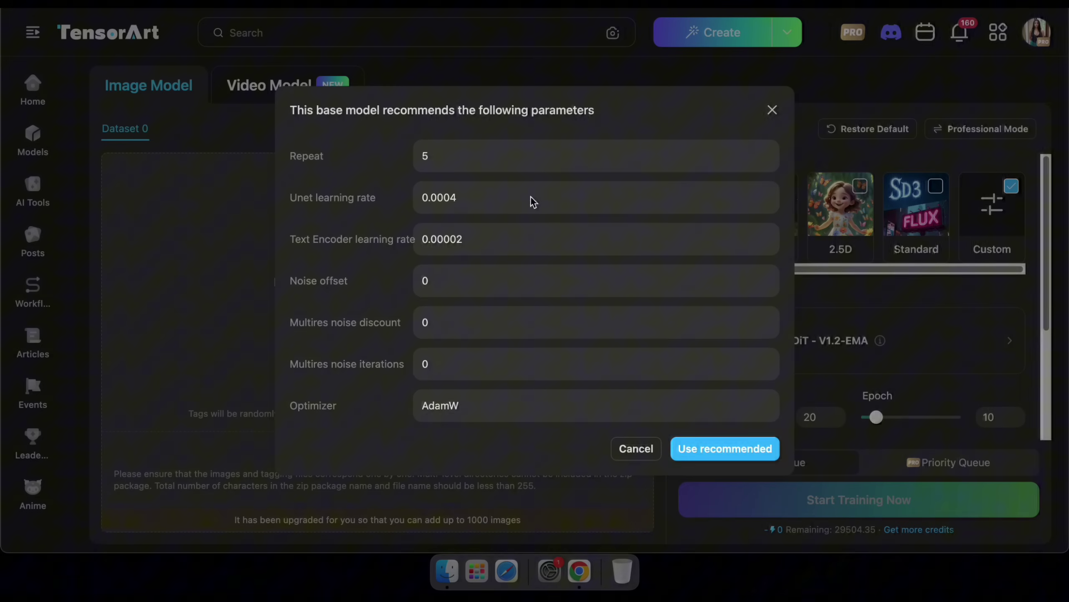
left_click(731, 449)
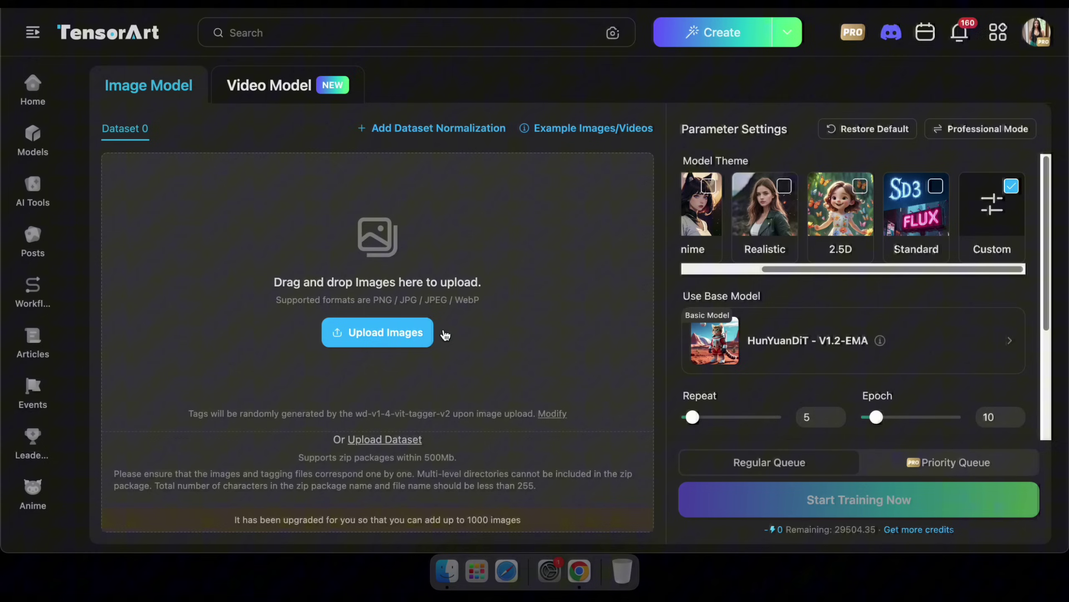
Step: Upload the 30 fashion photos from the Fashion Model Data folder, auto-tagged, costing 135 credits
left_click(446, 570)
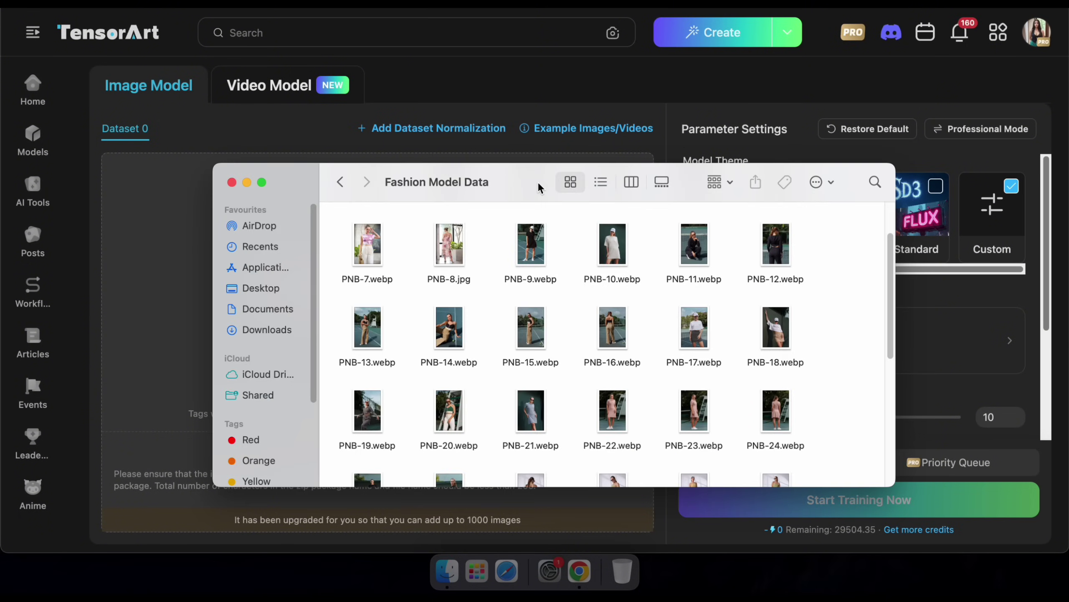
left_click_drag(539, 187, 507, 232)
left_click_drag(301, 263, 778, 465)
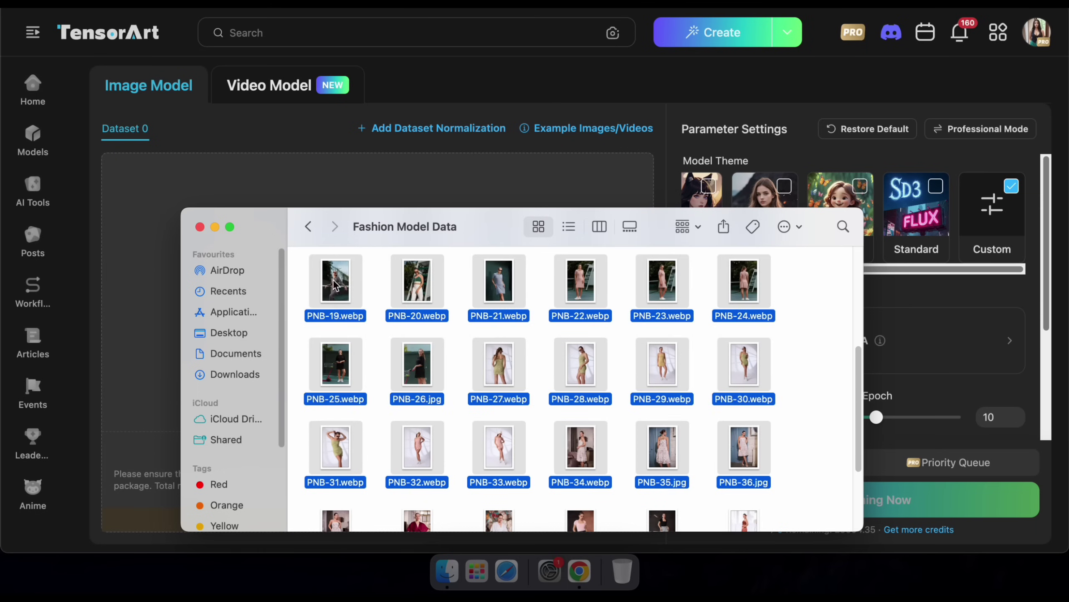
left_click_drag(333, 284, 143, 219)
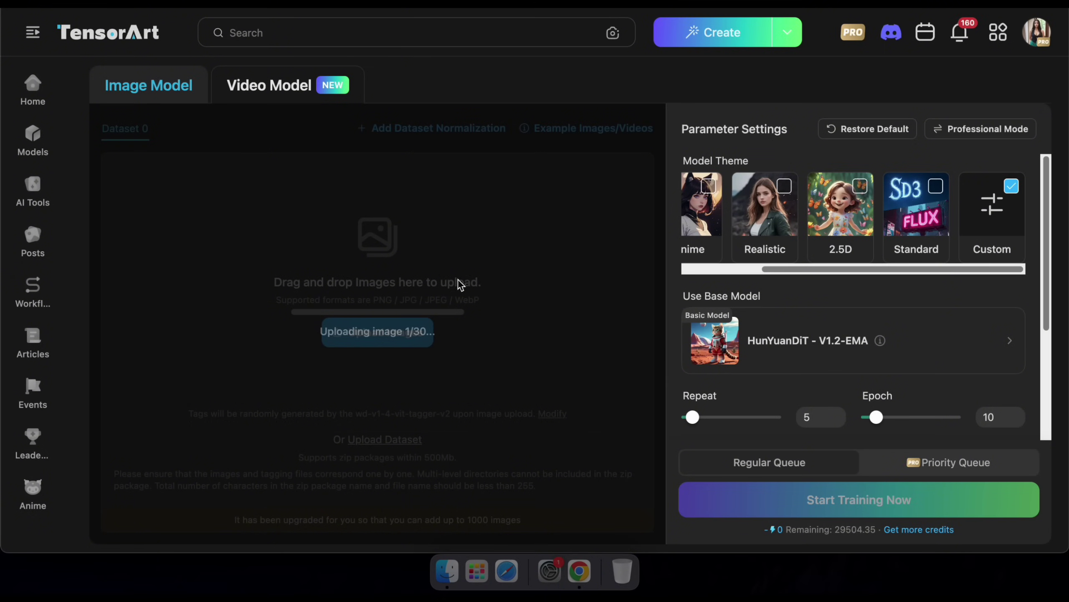
scroll(803, 380, "down", 3)
scroll(777, 401, "up", 3)
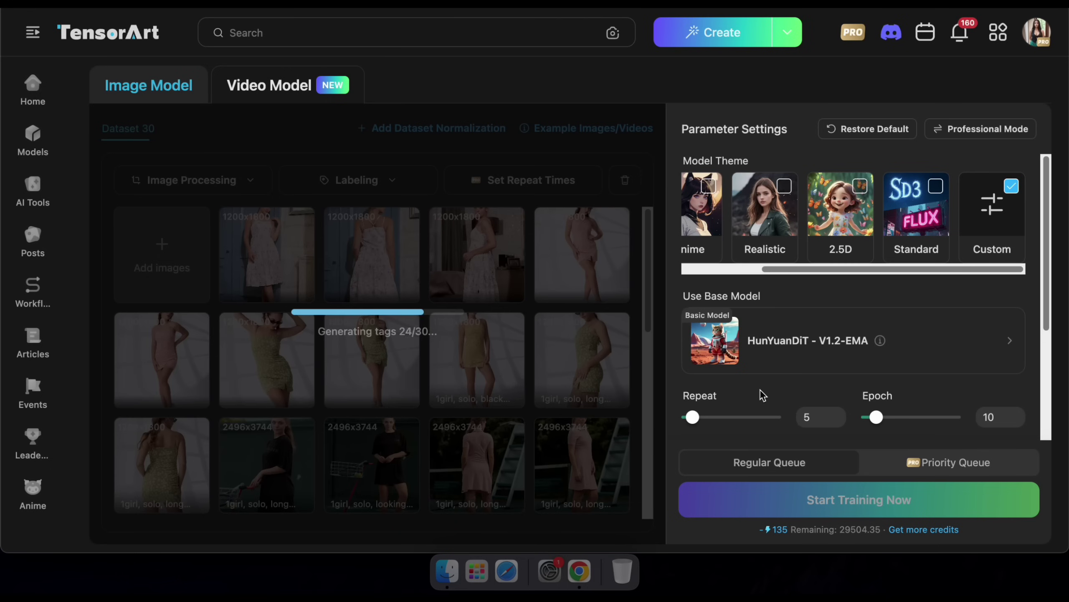
scroll(402, 379, "down", 10)
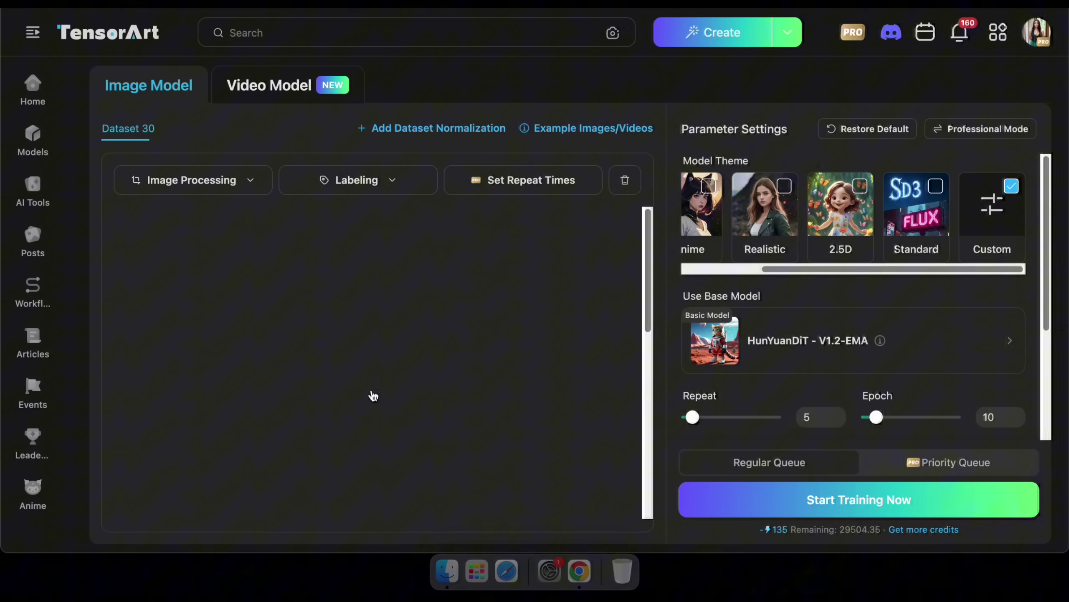
left_click(256, 295)
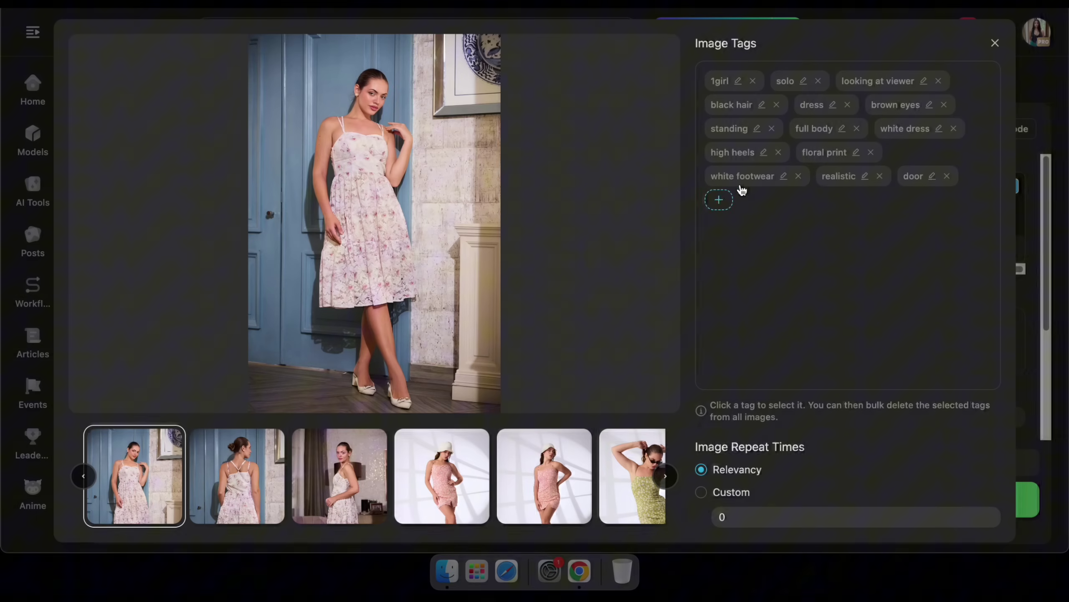
left_click(996, 44)
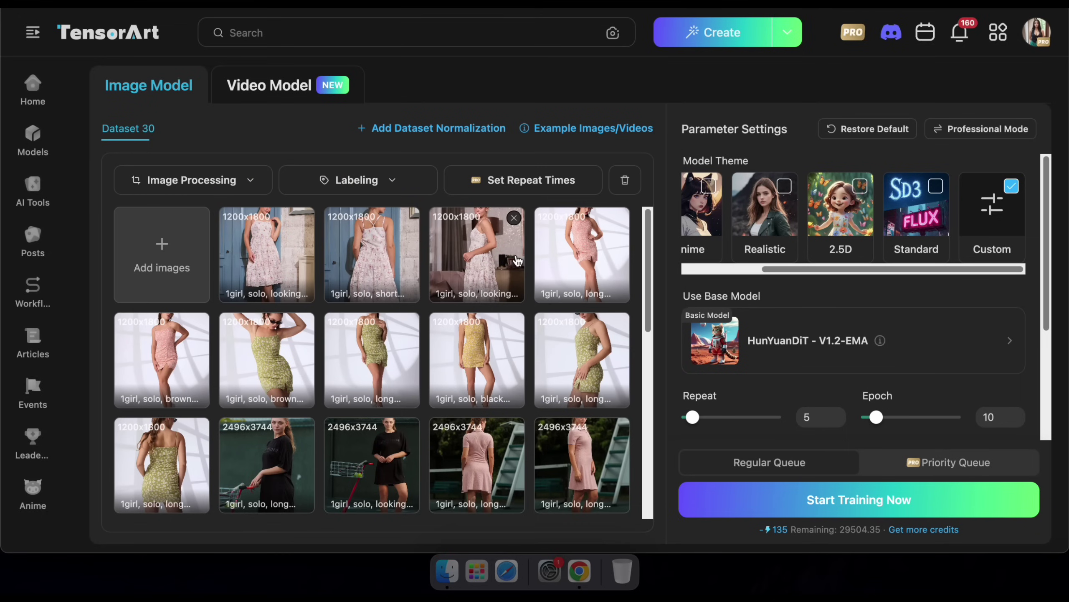
left_click(192, 180)
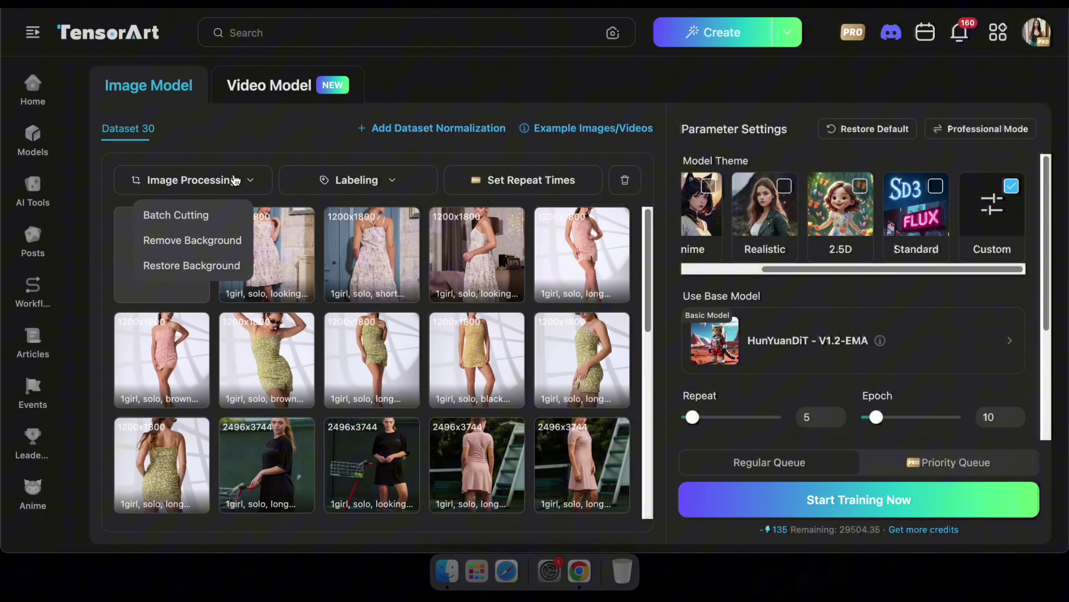
left_click(352, 182)
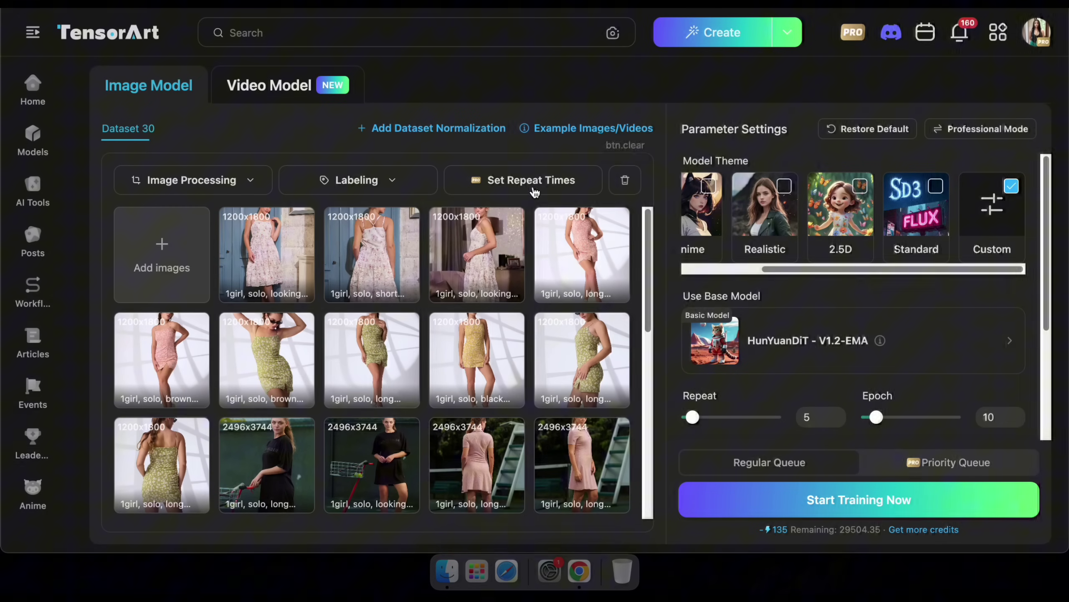
Step: Set Repeat to 10, Epoch to 20 and the trigger word to cs_women
left_click_drag(693, 416, 696, 417)
left_click_drag(877, 418, 887, 428)
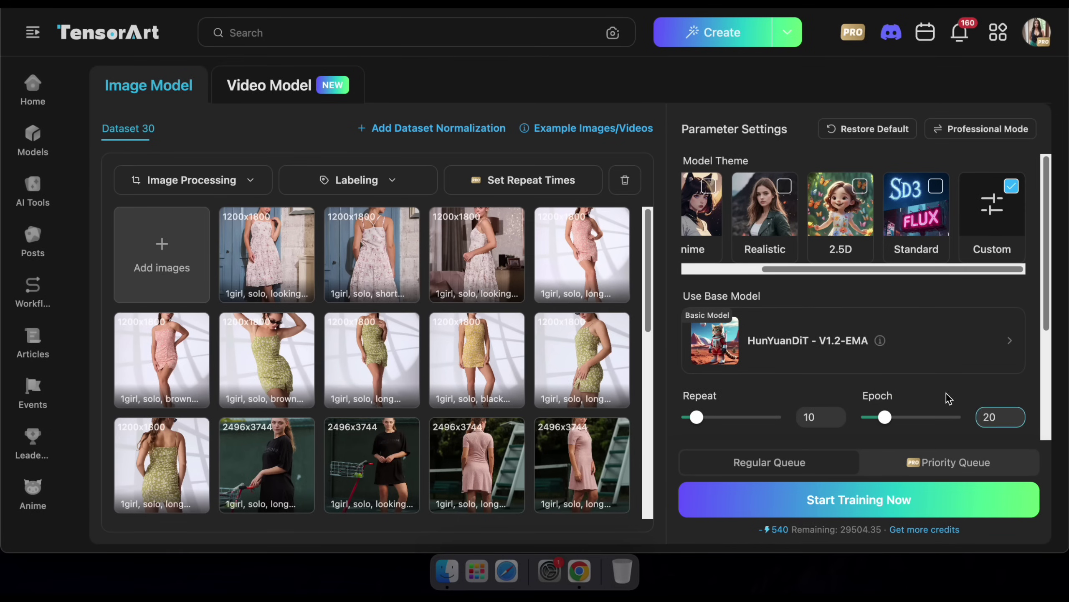
scroll(942, 391, "down", 4)
left_click(739, 340)
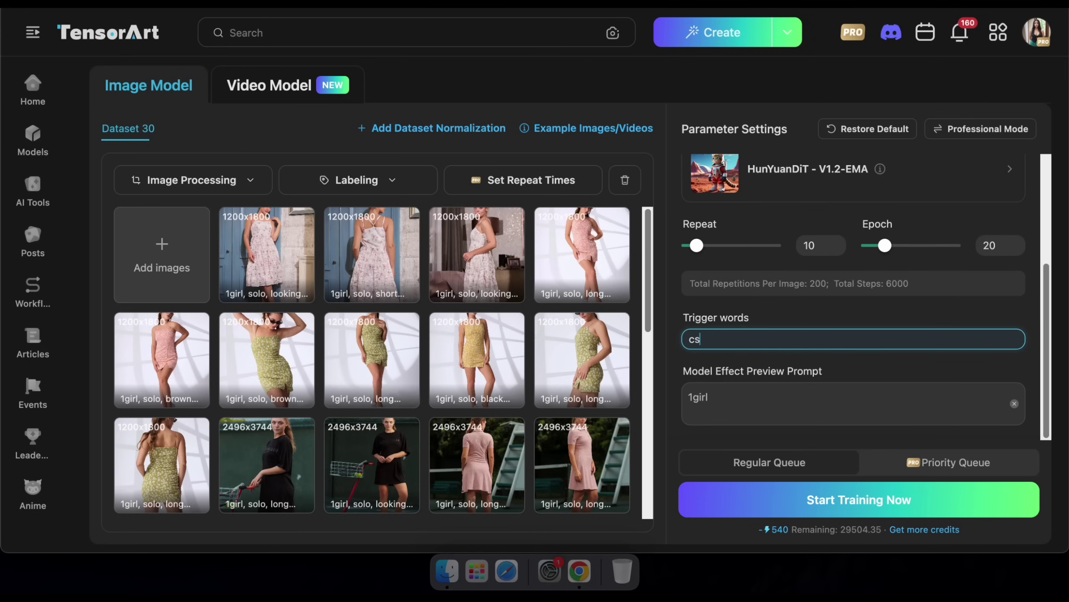
type("cs")
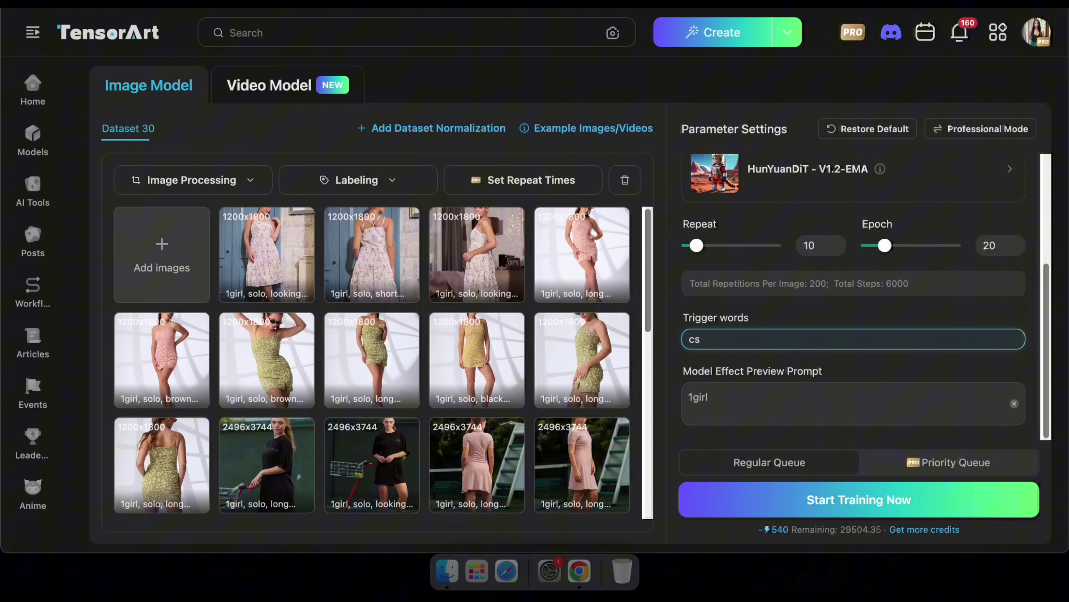
type("_women")
key("super+a")
key("super+c")
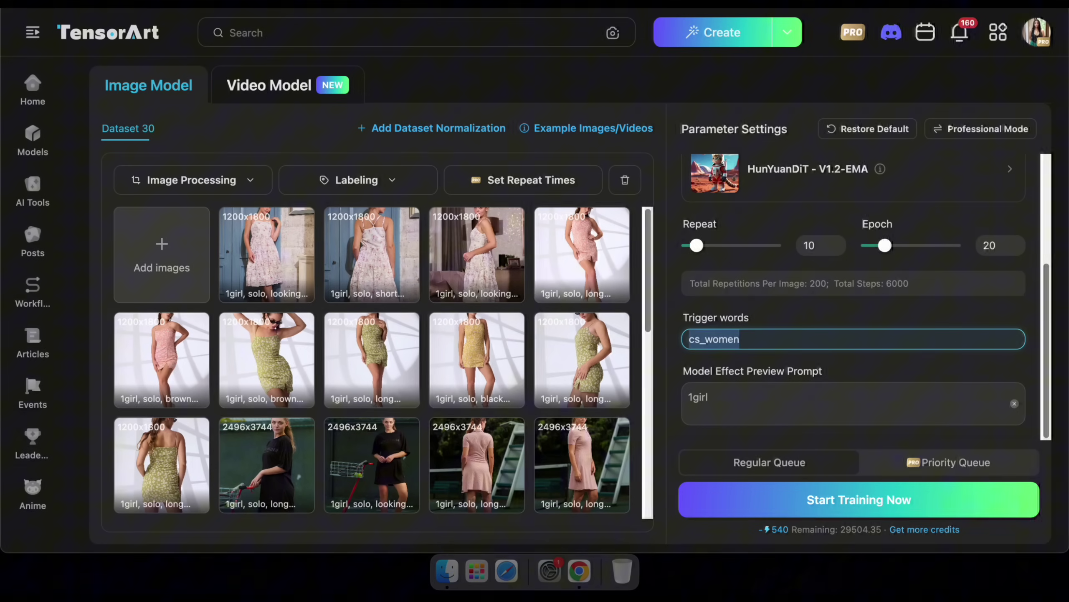
Step: Make the preview prompt read '1girl, beautiful women, realistic, cs_women'
left_click(741, 398)
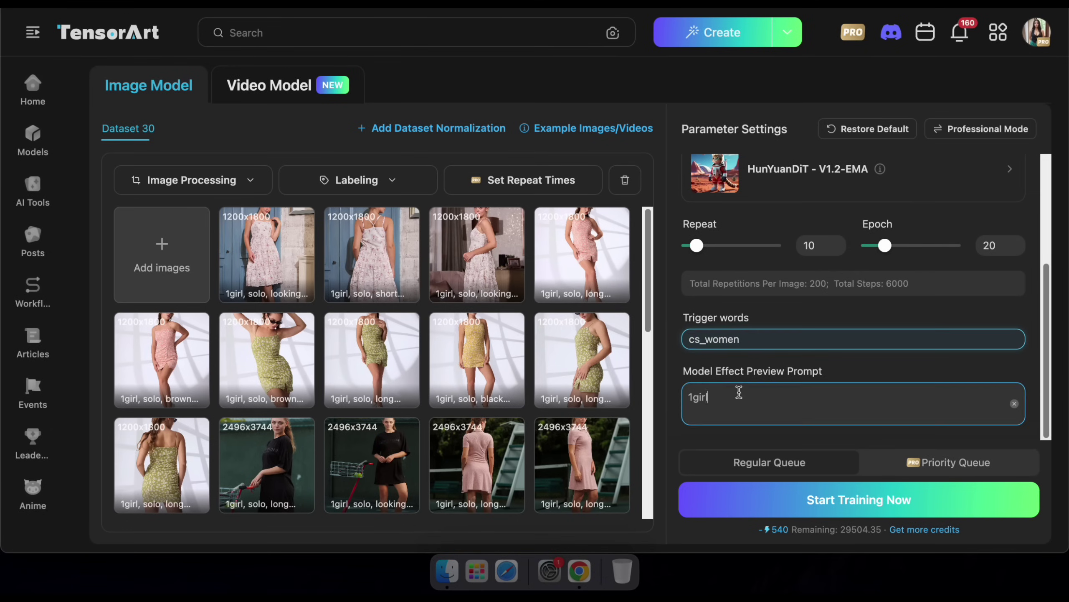
key("super+a")
left_click(755, 399)
type(", bea")
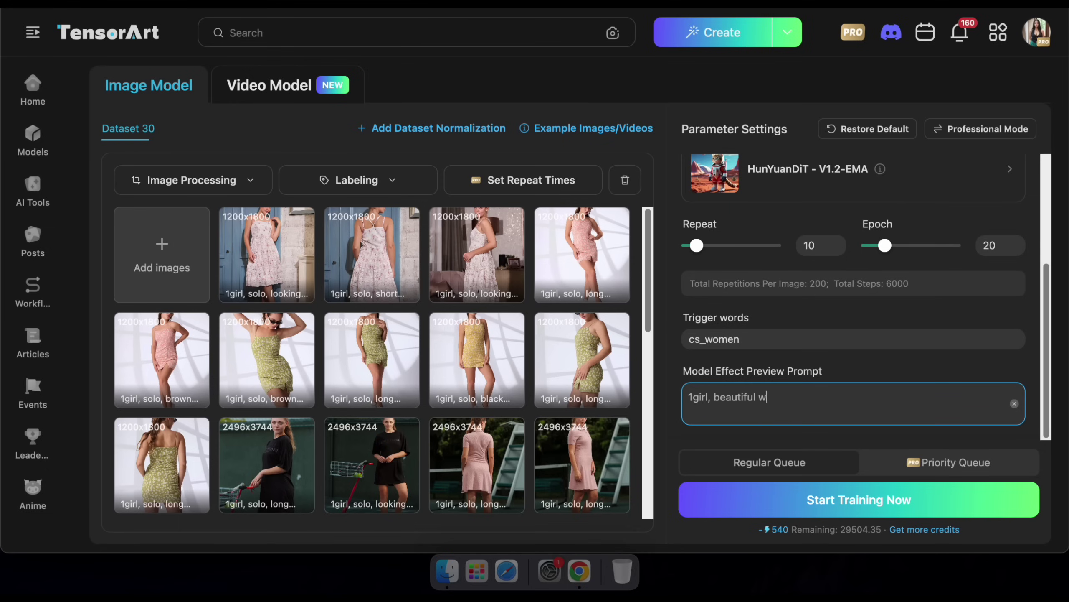
type("utiful women, realistic,")
key("super+v")
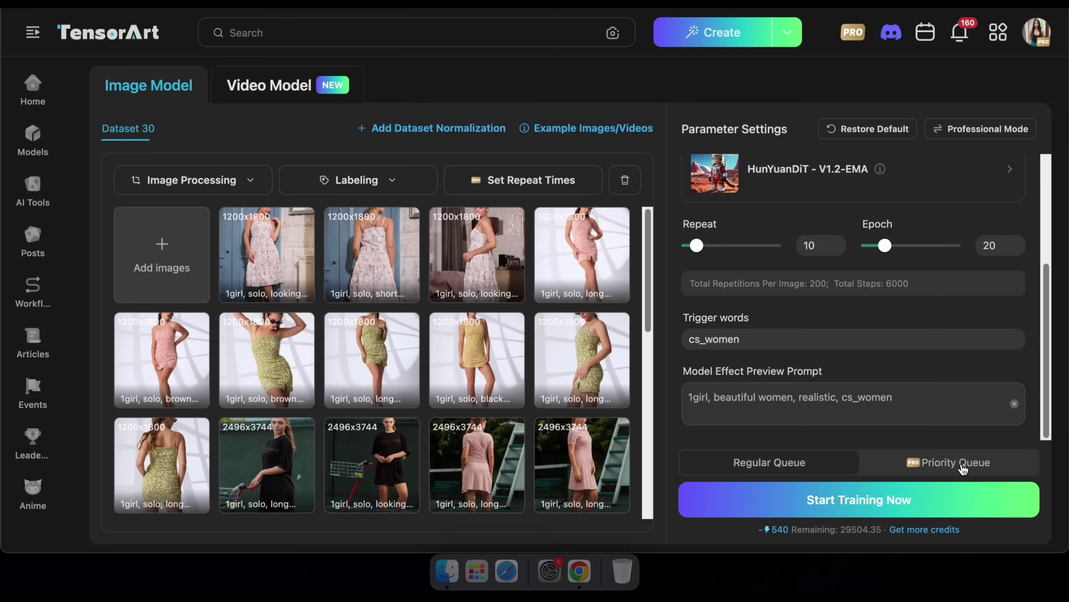
scroll(979, 415, "up", 5)
scroll(883, 375, "down", 4)
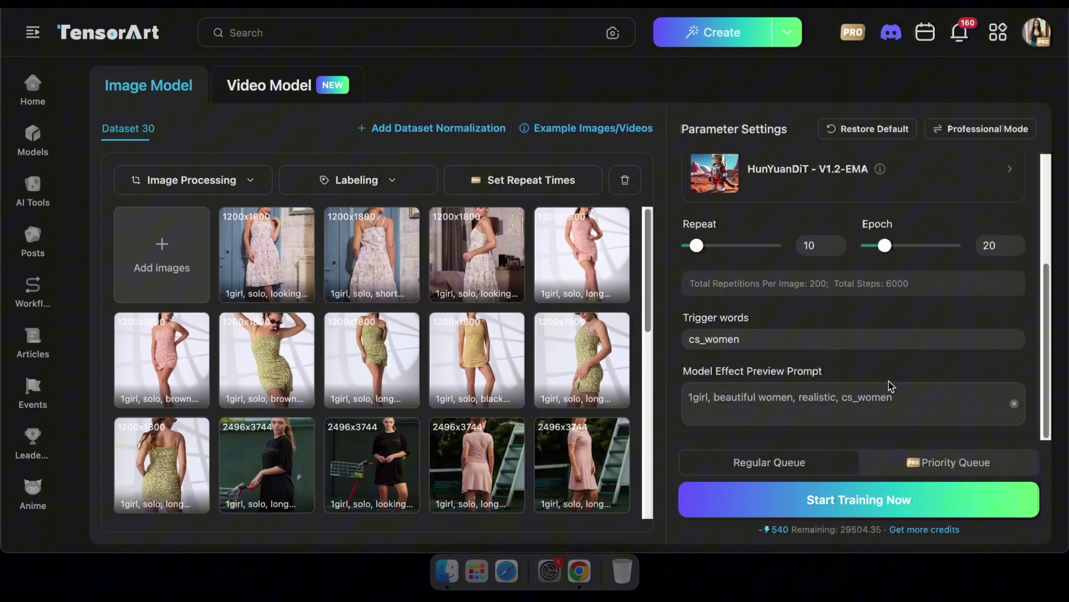
Step: Start training the LoRA and wait for Training Completed with the loss chart through Epoch 20
left_click(848, 505)
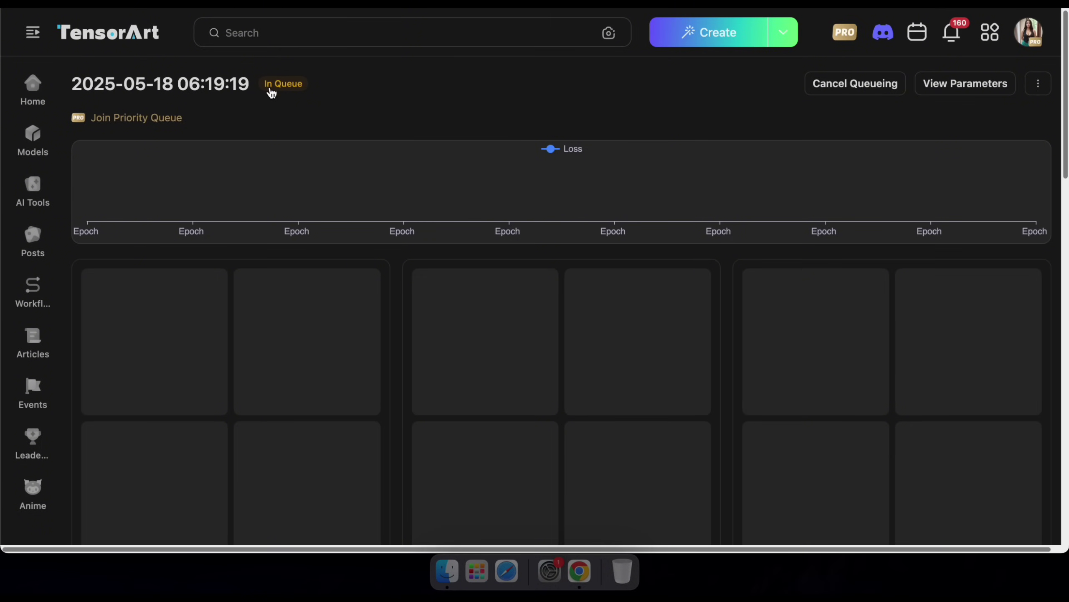
left_click_drag(264, 87, 327, 91)
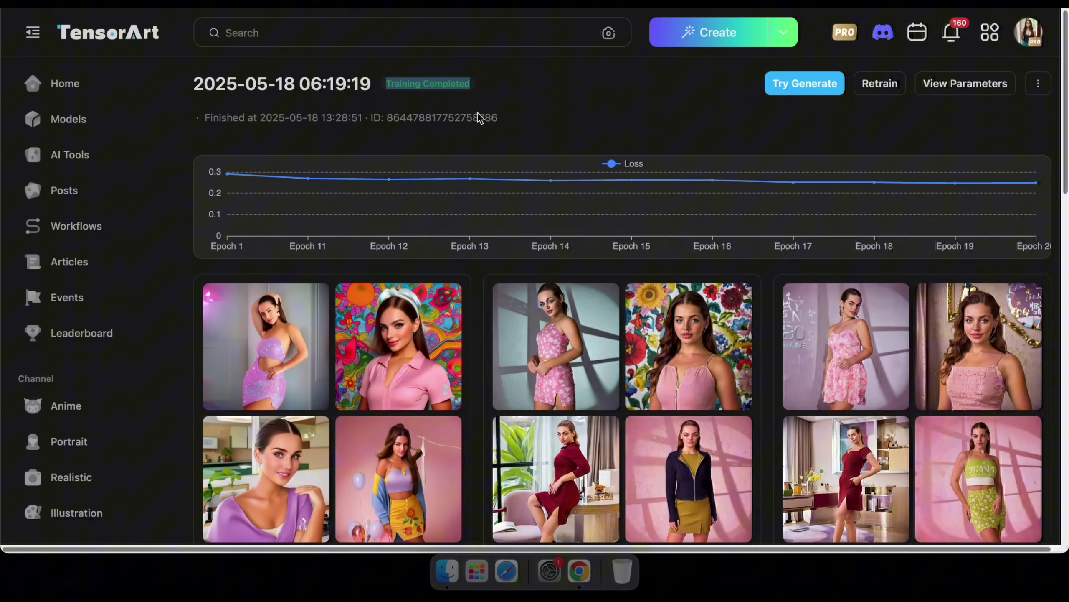
Step: Scroll the finished run down to compare the Epoch 13–18 sample images
scroll(480, 223, "down", 6)
scroll(480, 224, "down", 15)
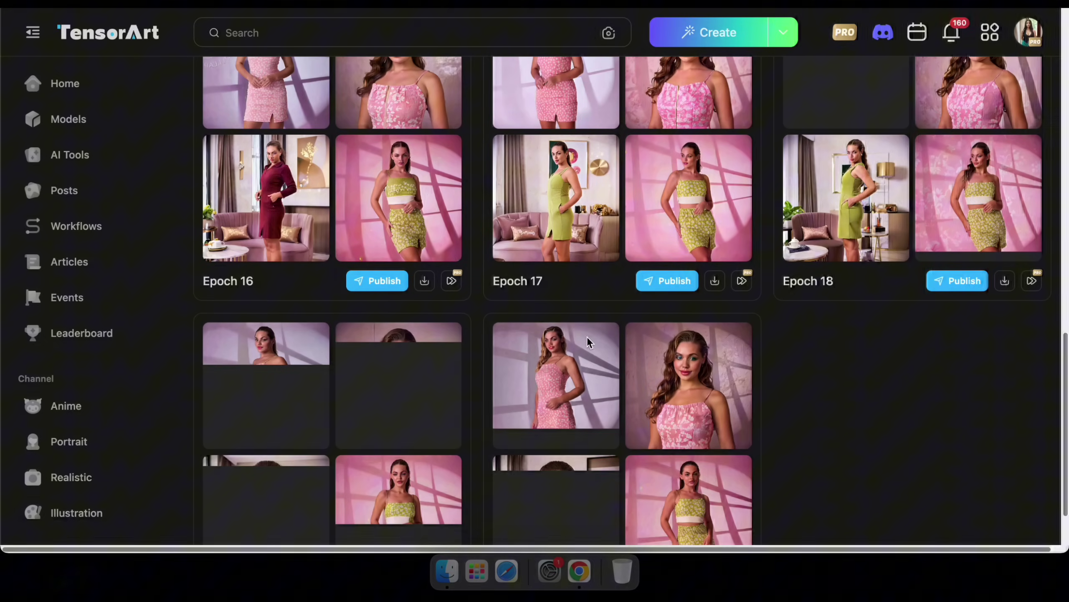
scroll(580, 339, "down", 2)
scroll(368, 335, "up", 7)
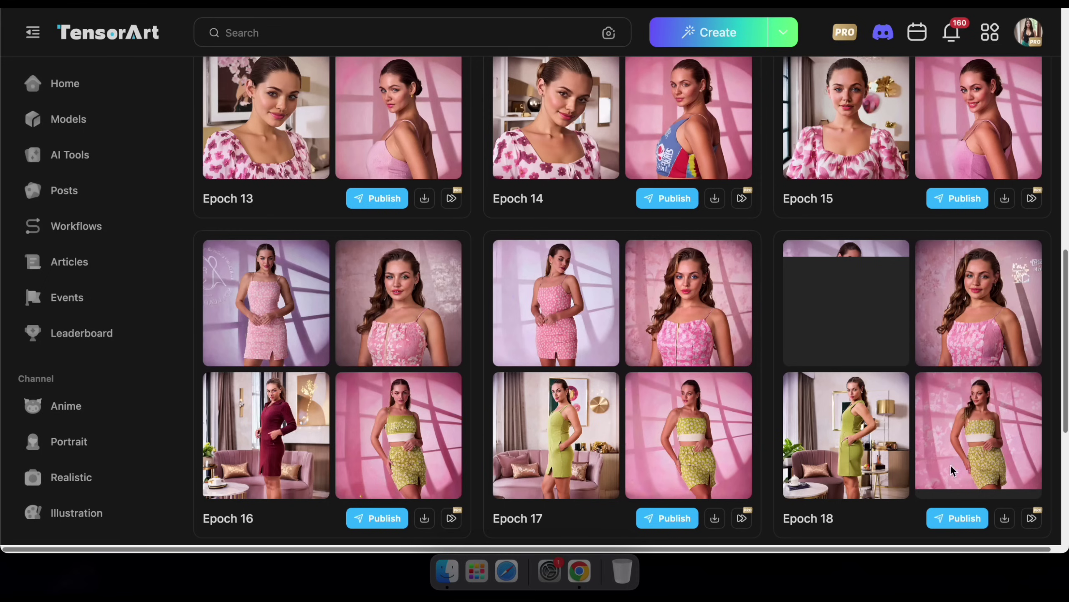
scroll(962, 497, "down", 1)
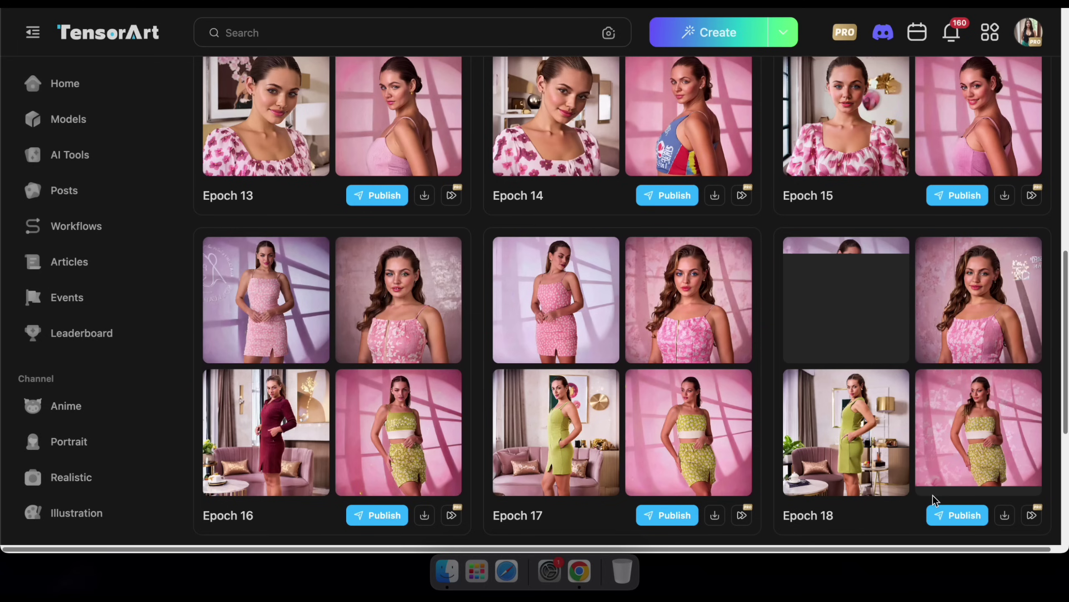
Step: Publish Epoch 18 into a new project named 'Modern Fashion Model' in the Realistic channel
left_click(949, 518)
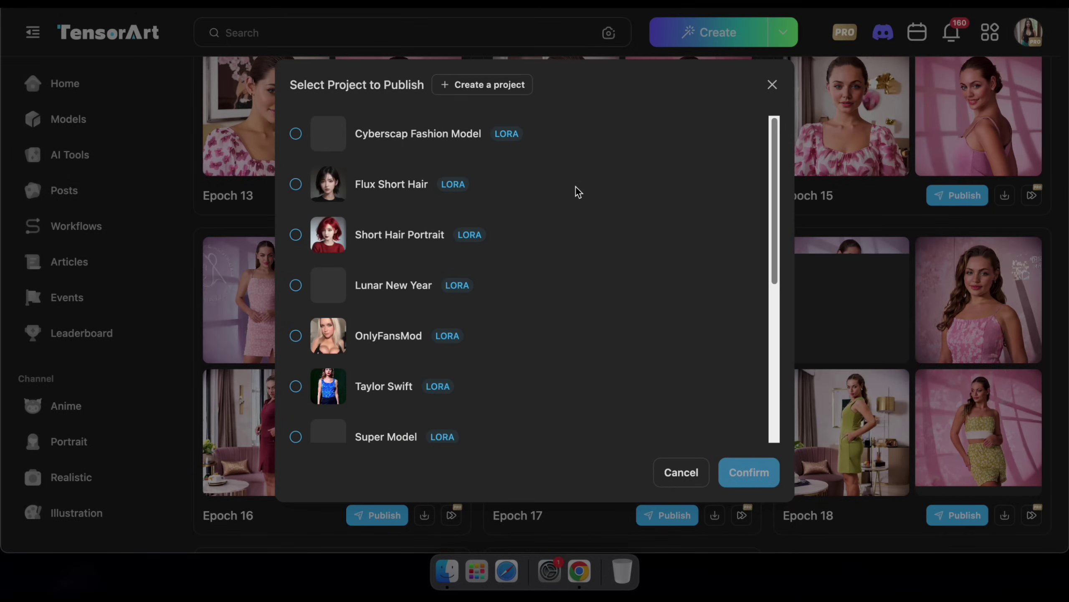
left_click(460, 90)
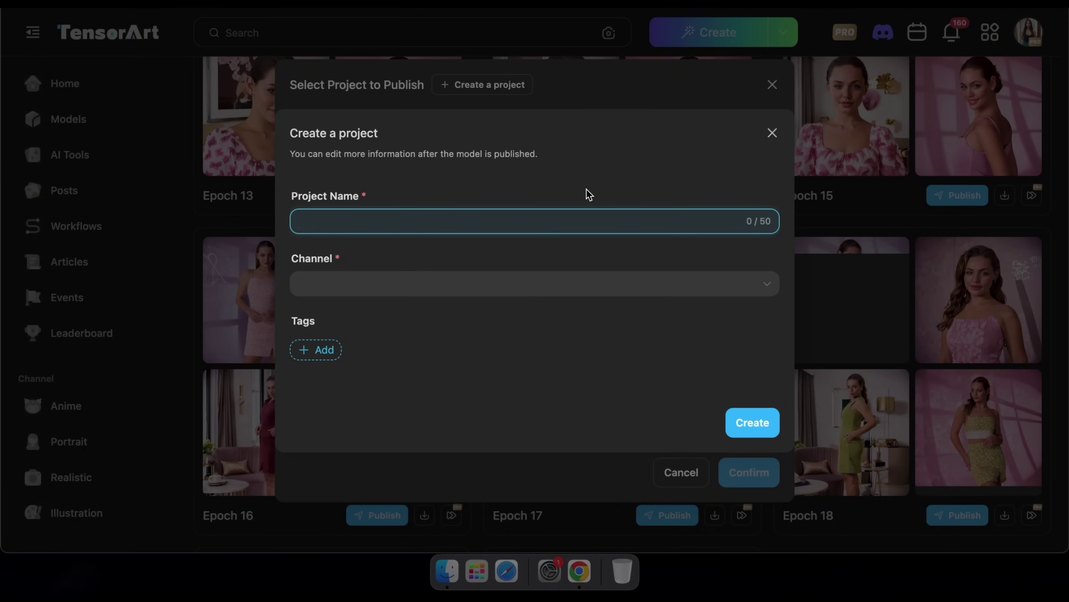
type("Modern Fashion Model")
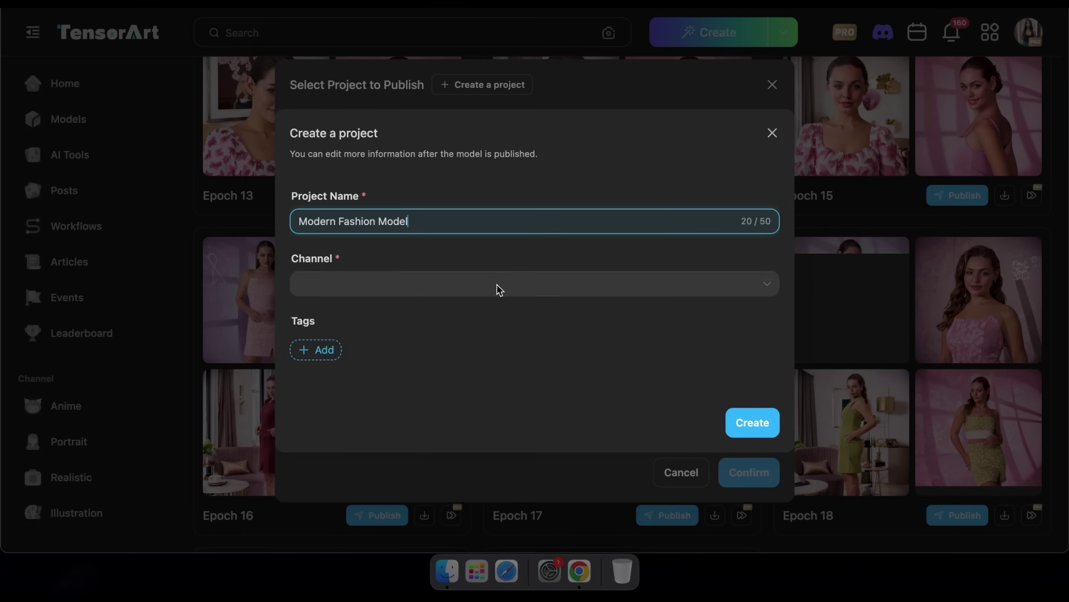
left_click(500, 290)
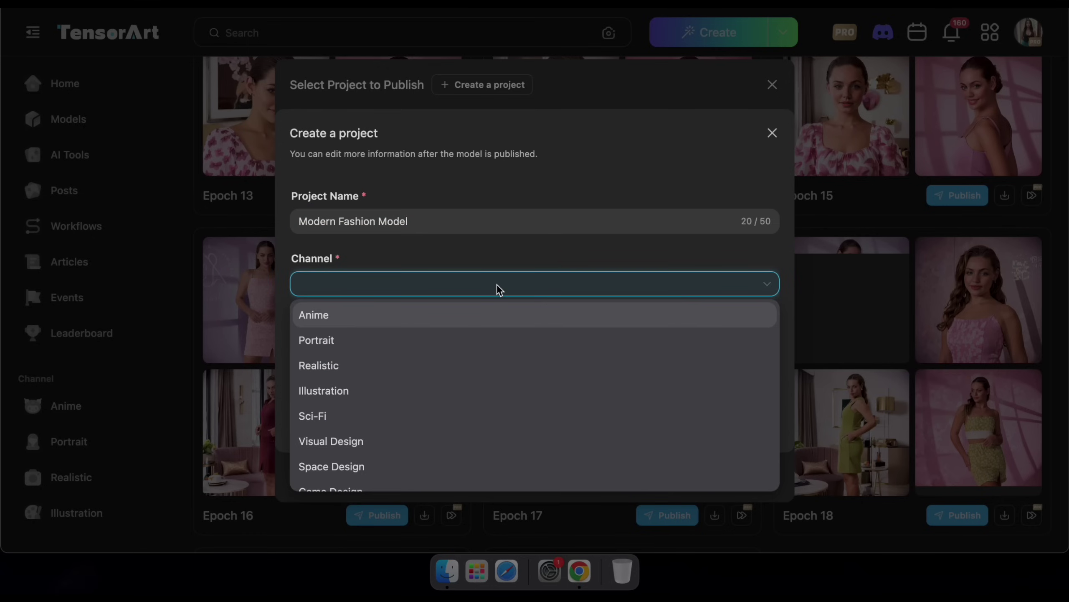
left_click(337, 366)
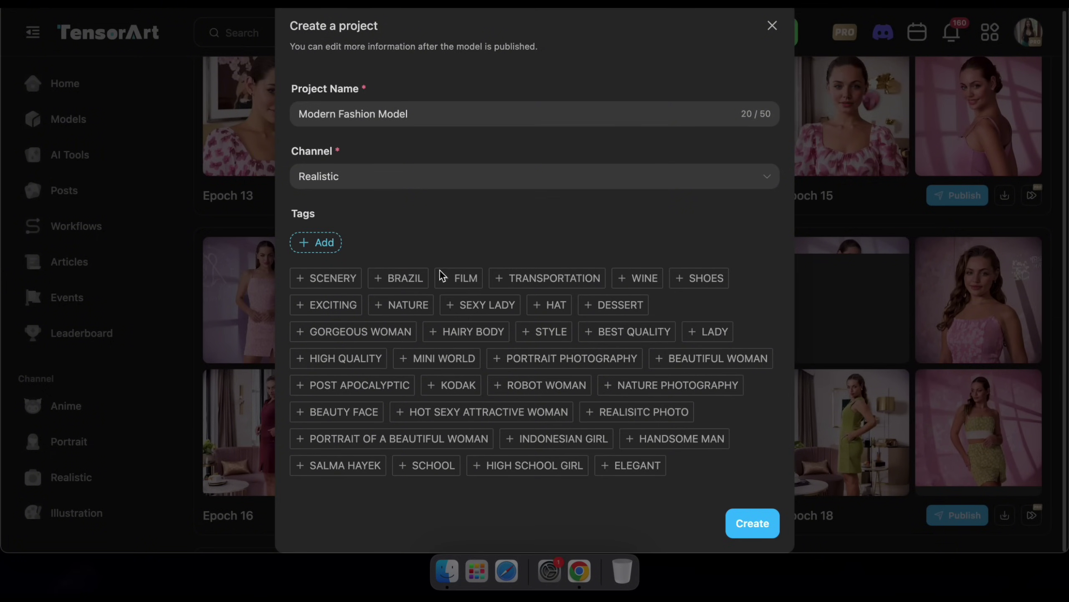
Step: Tag the project SCENERY, BEST QUALITY, STYLE and PORTRAIT PHOTOGRAPHY and create it
left_click(326, 278)
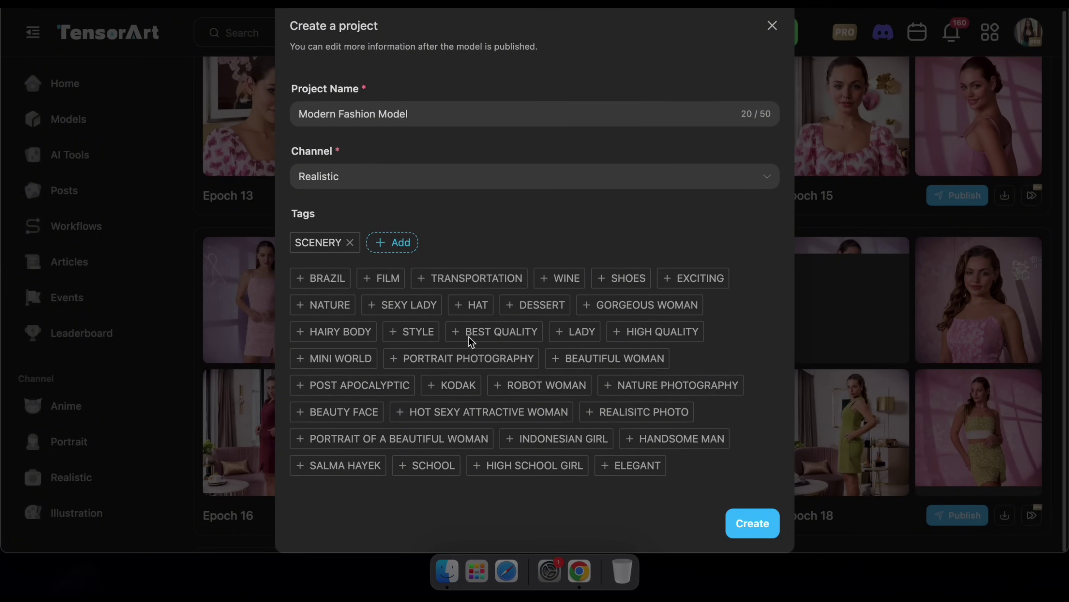
left_click(484, 333)
left_click(421, 332)
left_click(368, 371)
left_click(757, 521)
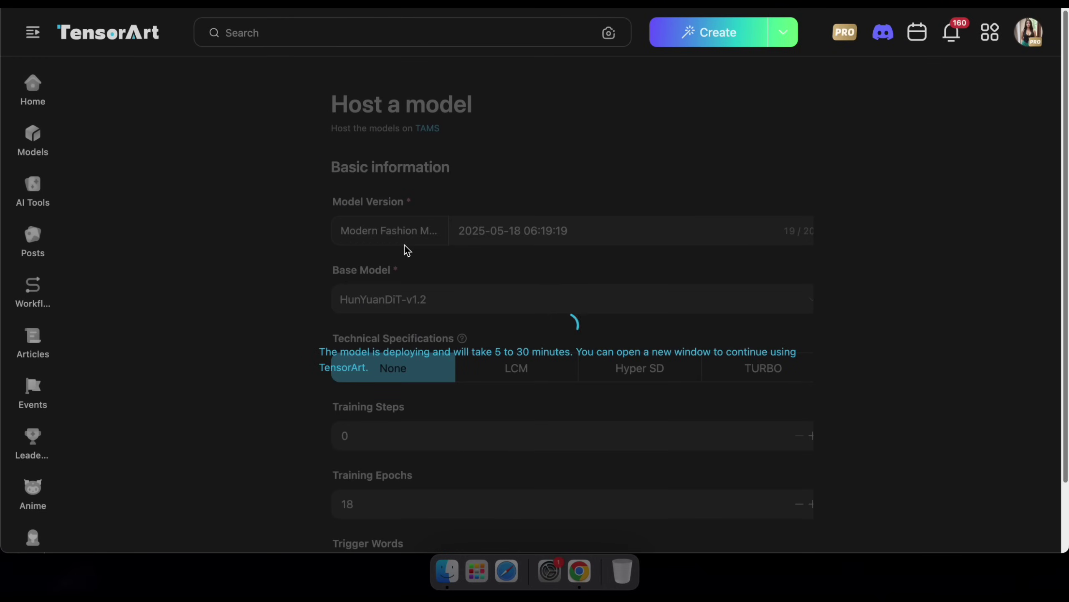
Step: Rename the model version to V1 and check its training steps and epochs values
triple_click(507, 233)
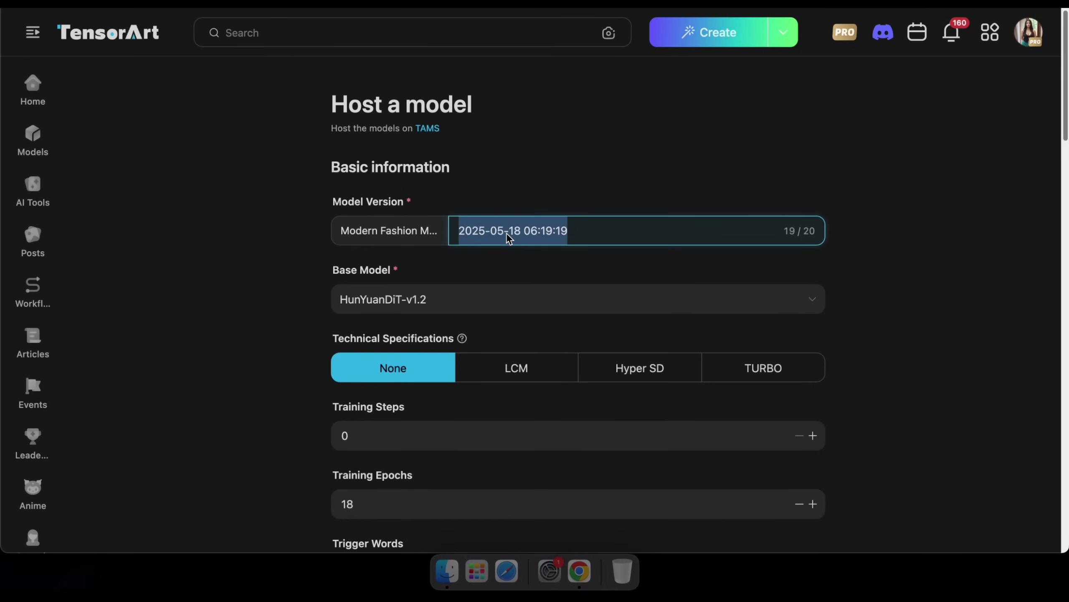
type("V1")
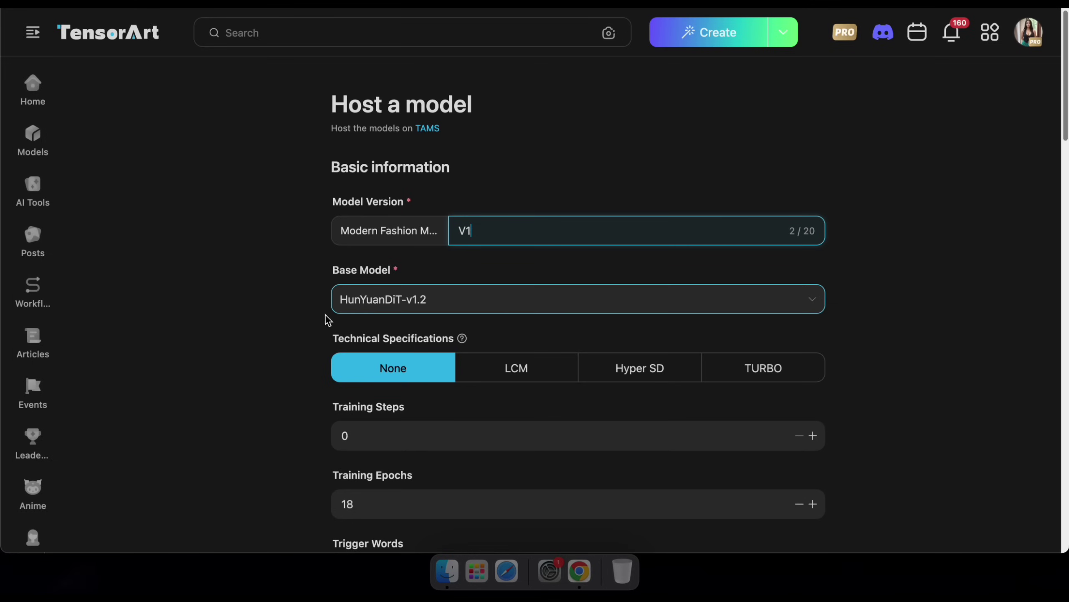
scroll(370, 331, "down", 2)
scroll(556, 358, "down", 5)
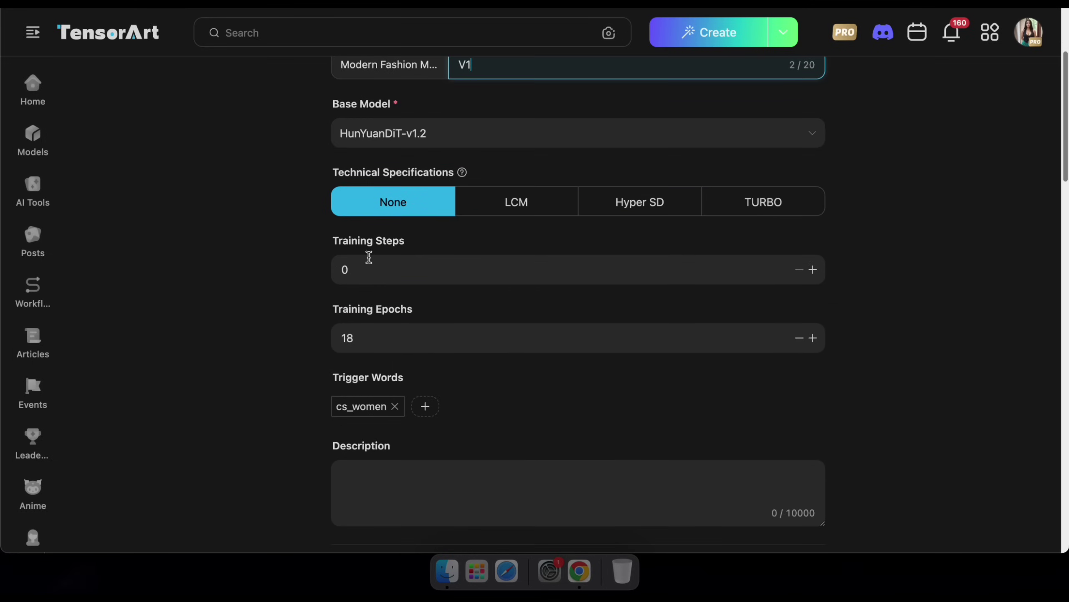
left_click(362, 270)
left_click(367, 345)
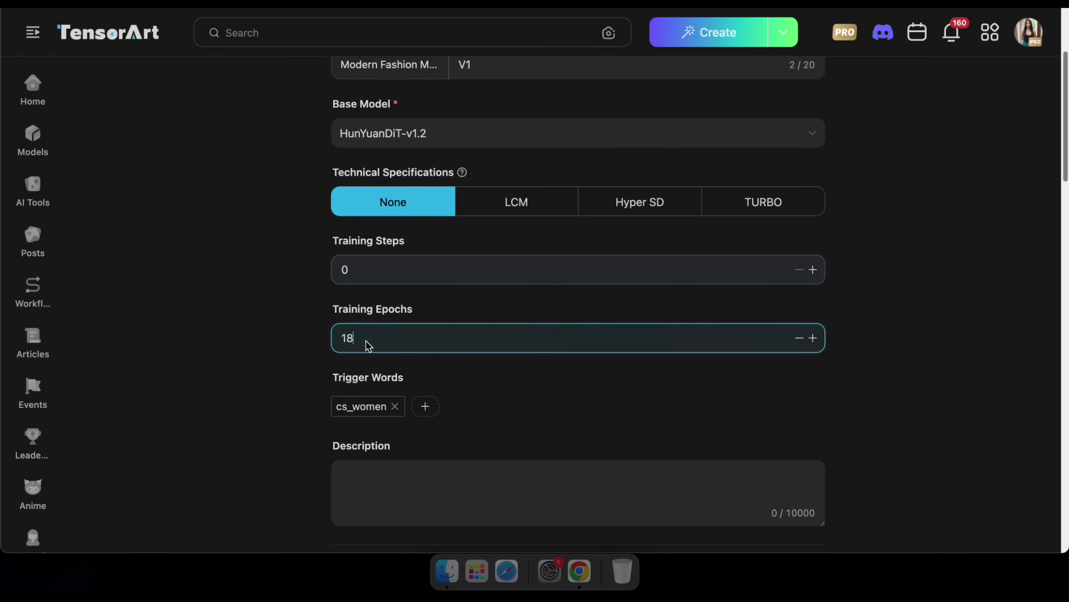
scroll(223, 320, "down", 4)
scroll(227, 324, "down", 2)
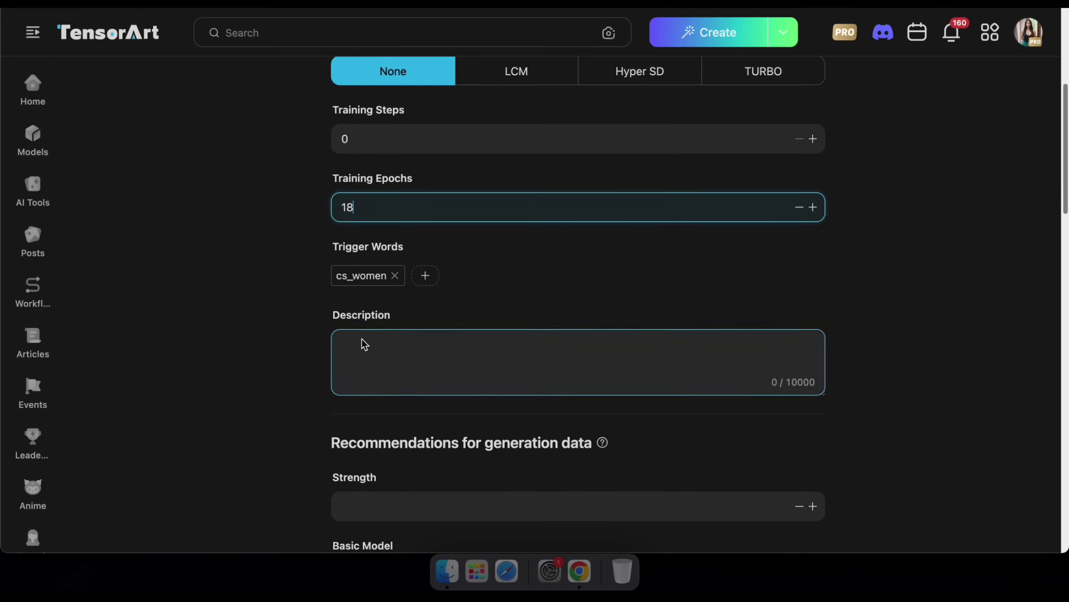
Step: Set the recommended Strength to 1, with the description and negative prompt boxes selected
left_click(404, 333)
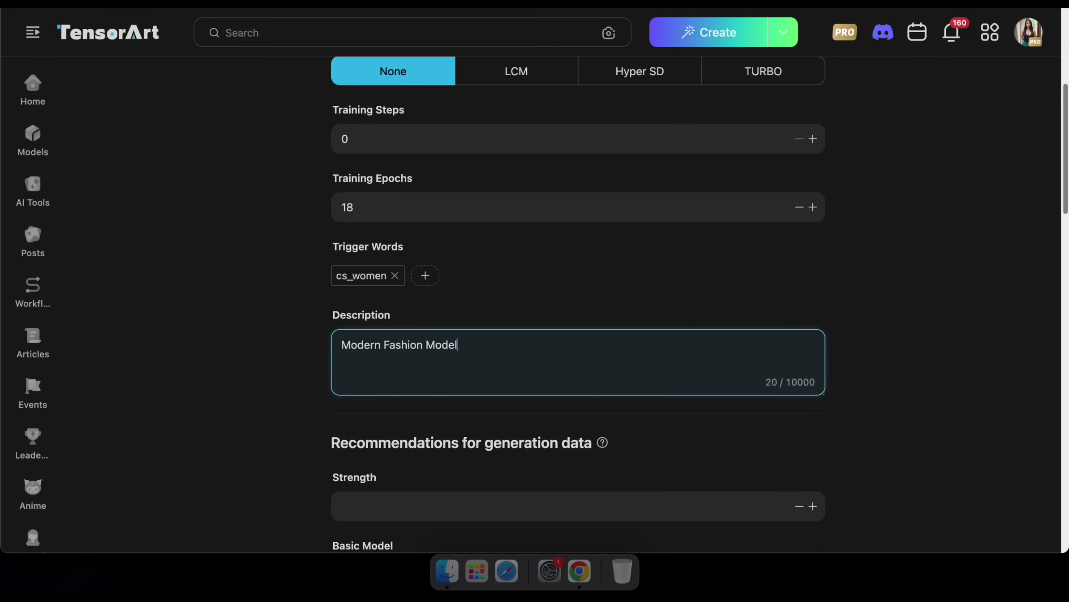
scroll(409, 380, "down", 10)
left_click(452, 223)
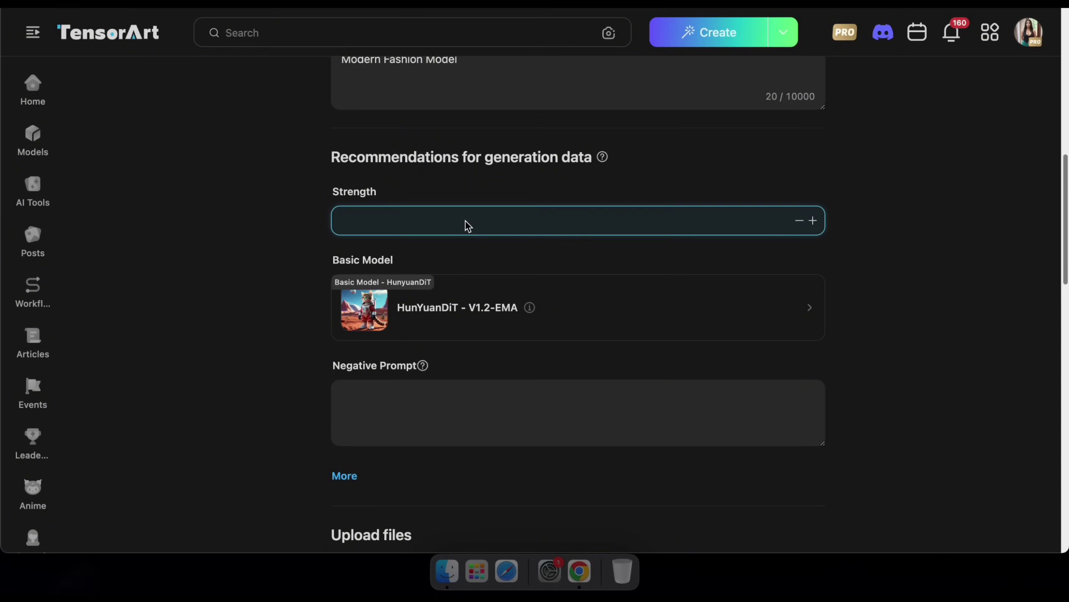
scroll(468, 225, "up", 3)
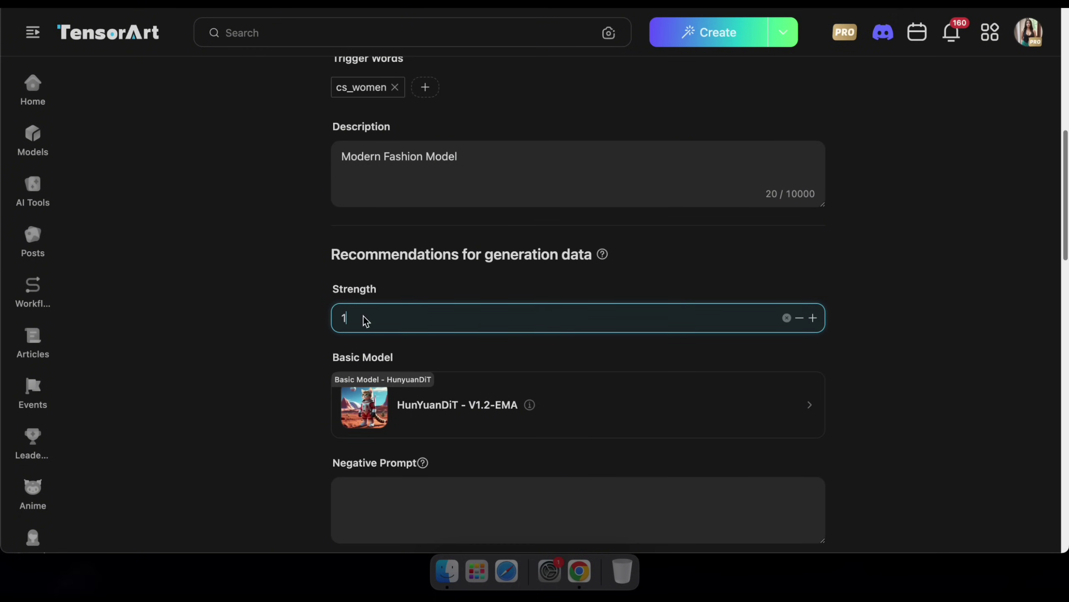
scroll(437, 206, "down", 5)
left_click(359, 385)
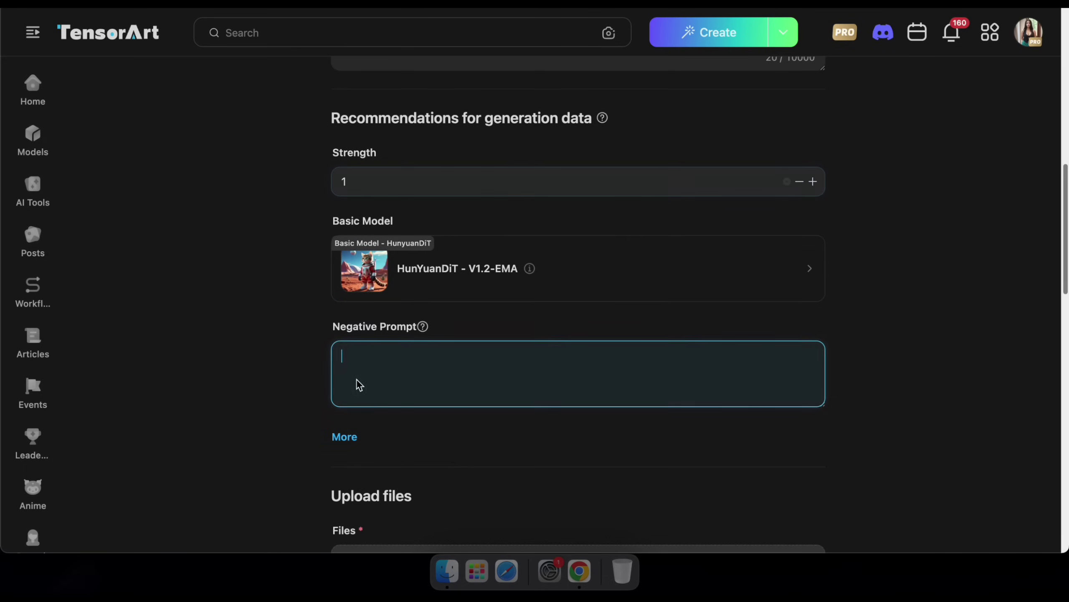
Step: Move the last showcase image to the first slot and enable the chat interface
scroll(375, 434, "down", 14)
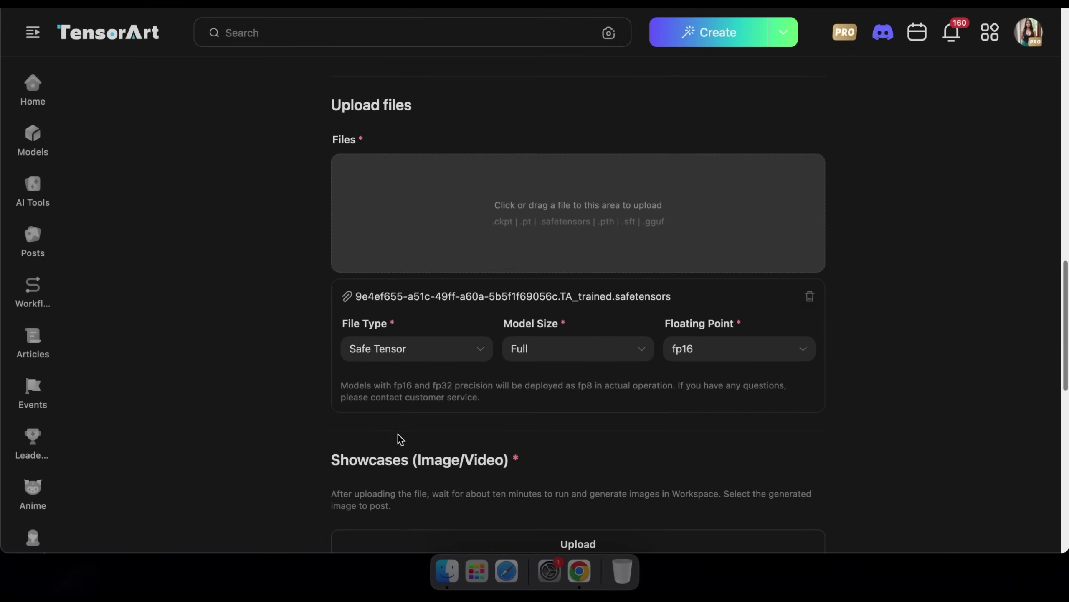
scroll(400, 438, "down", 10)
scroll(577, 390, "down", 5)
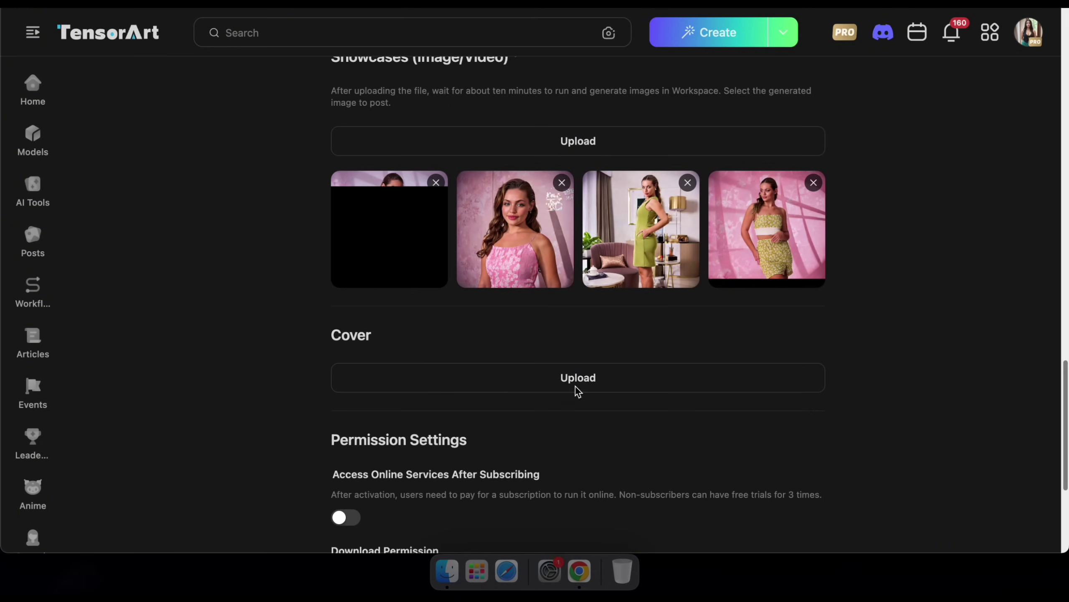
scroll(578, 390, "down", 5)
scroll(650, 146, "up", 1)
left_click_drag(767, 143, 456, 198)
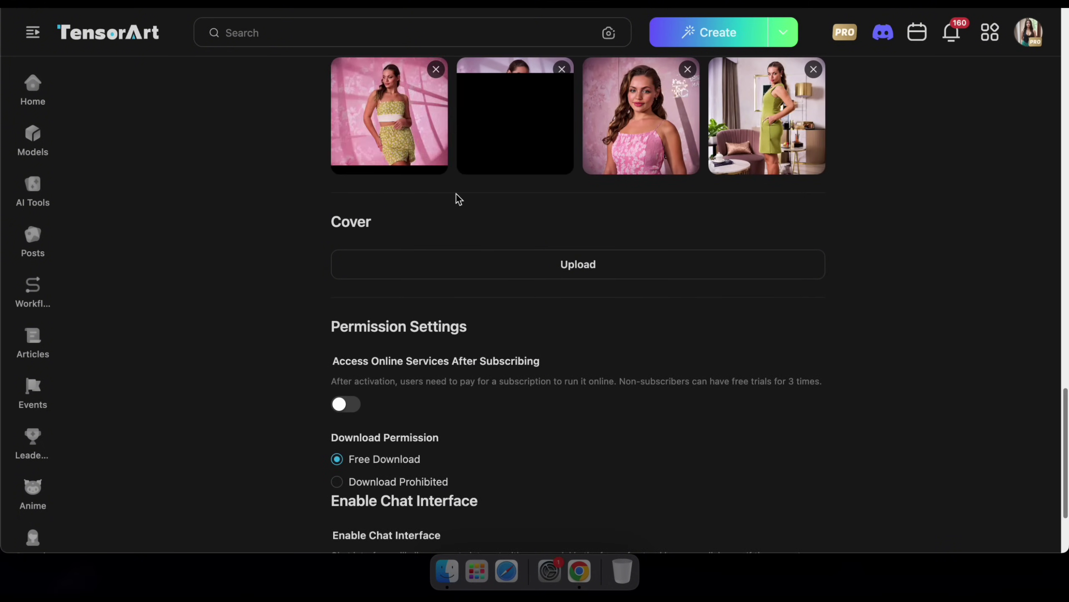
scroll(445, 297, "down", 5)
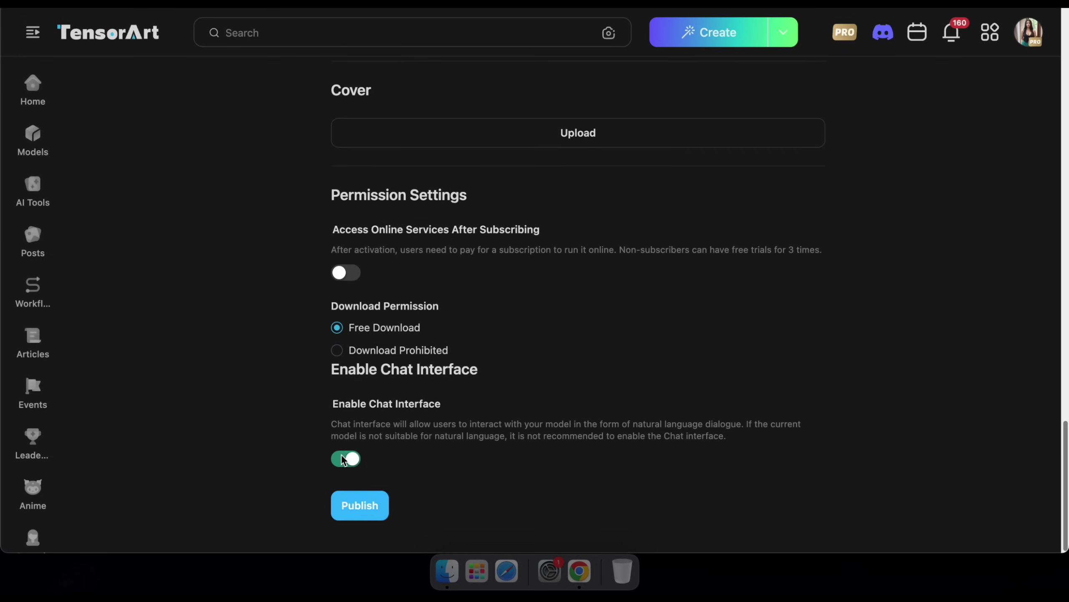
triple_click(399, 404)
Step: Publish the LoRA, dismiss the success dialog and browse the new Modern Fashion Model page
left_click(362, 505)
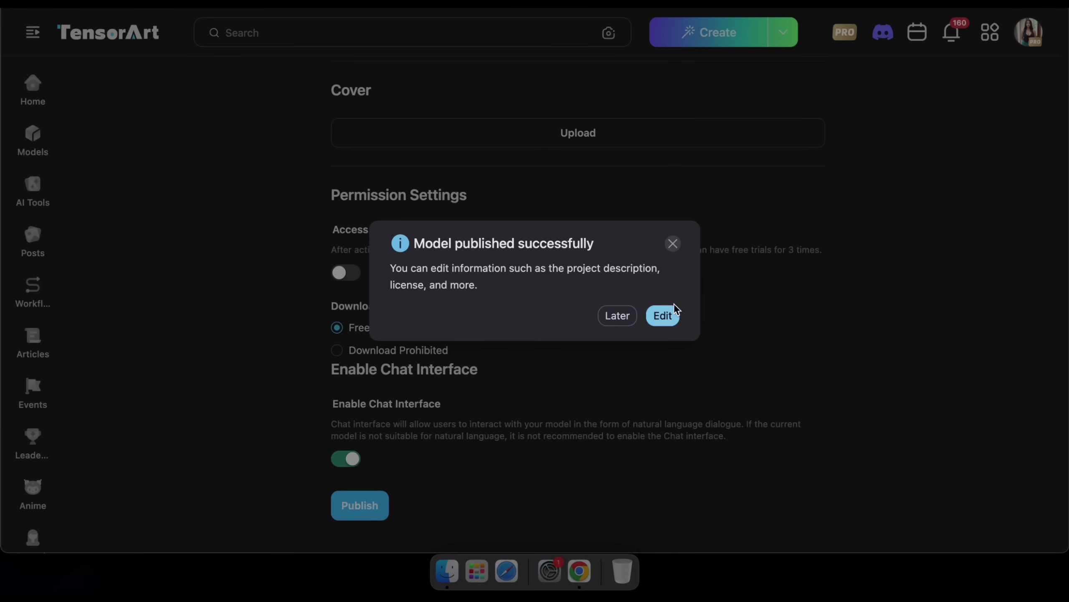
left_click(674, 244)
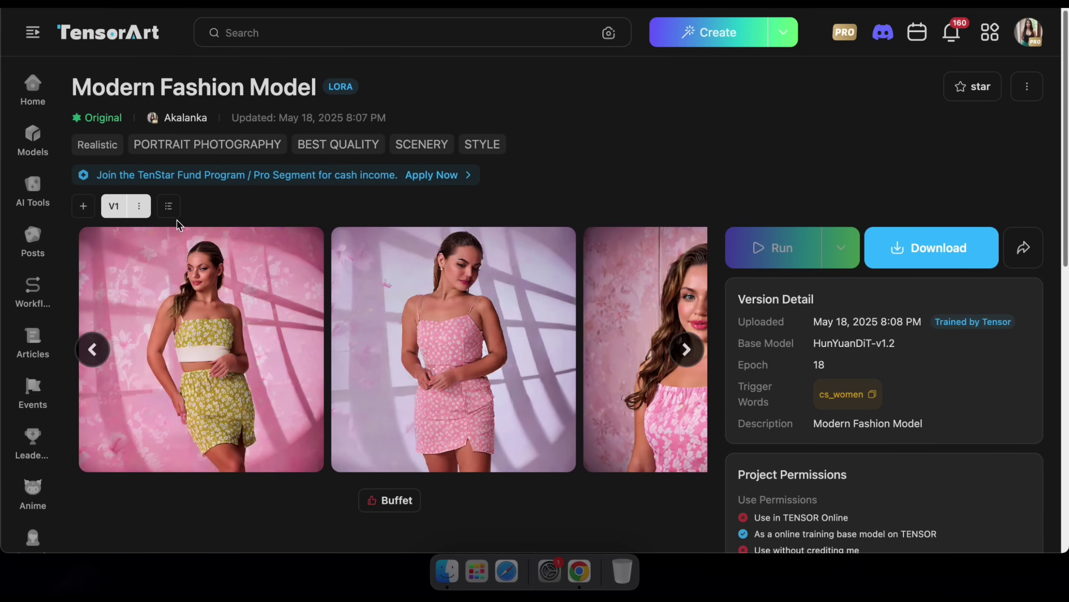
scroll(291, 214, "down", 15)
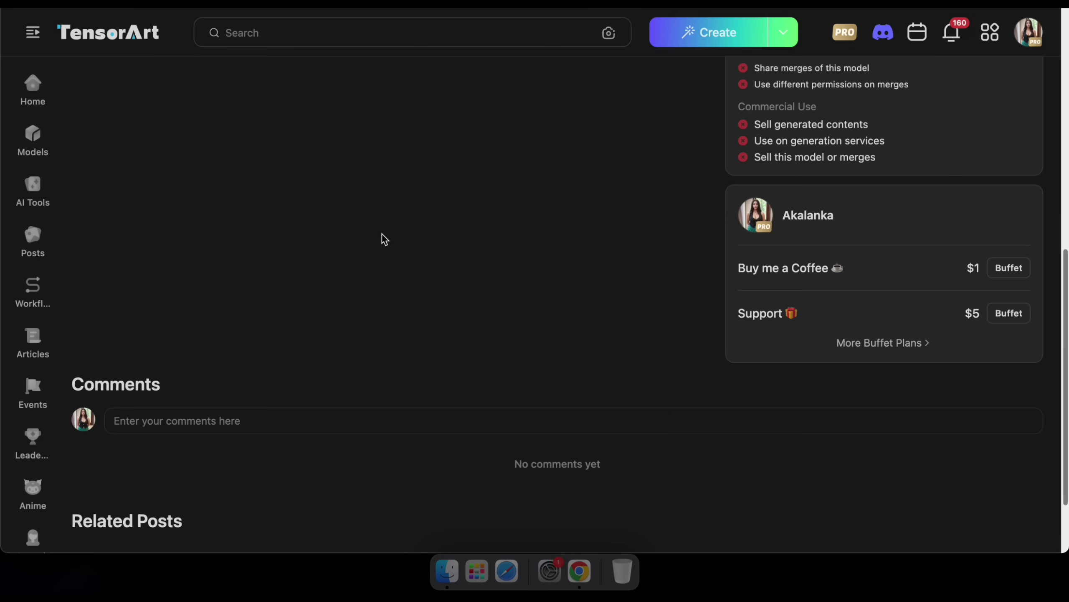
scroll(441, 261, "up", 15)
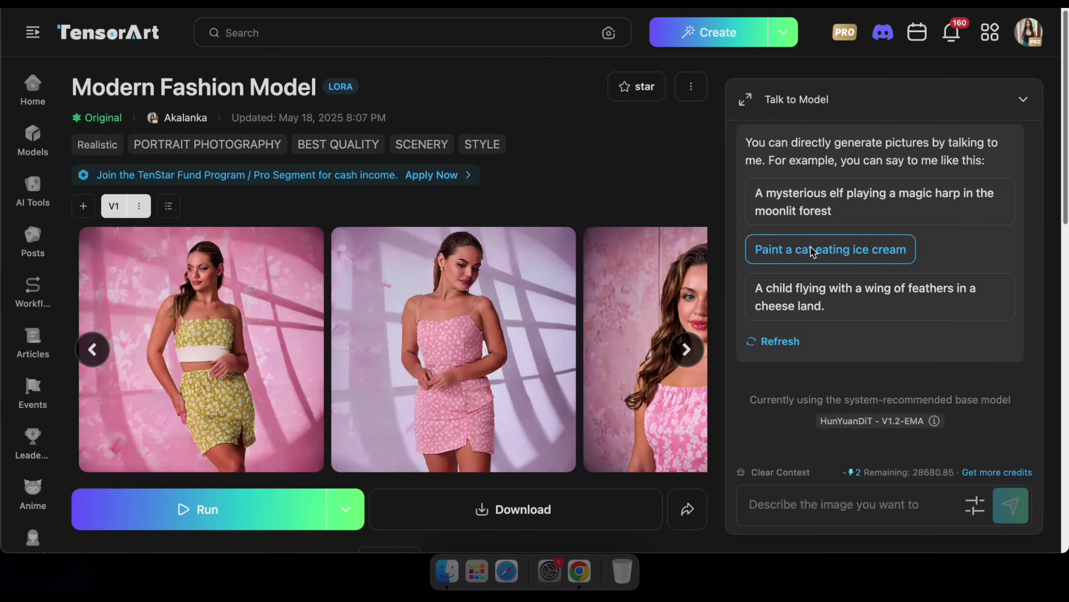
scroll(825, 242, "down", 3)
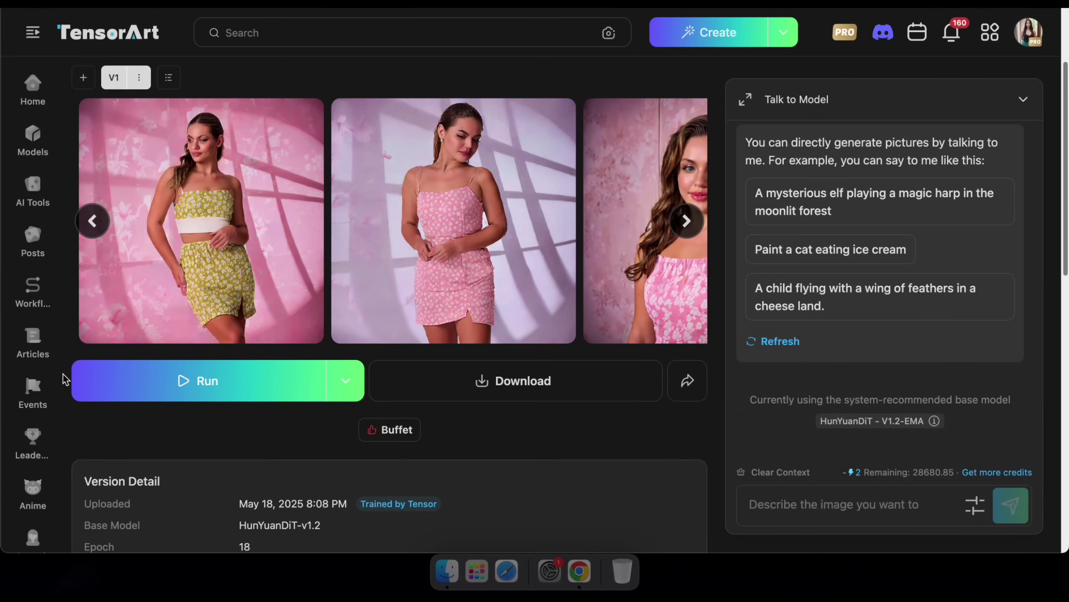
Step: Start a Text2Img run with the LoRA's recommended parameters and the prompt cs_women
left_click(191, 382)
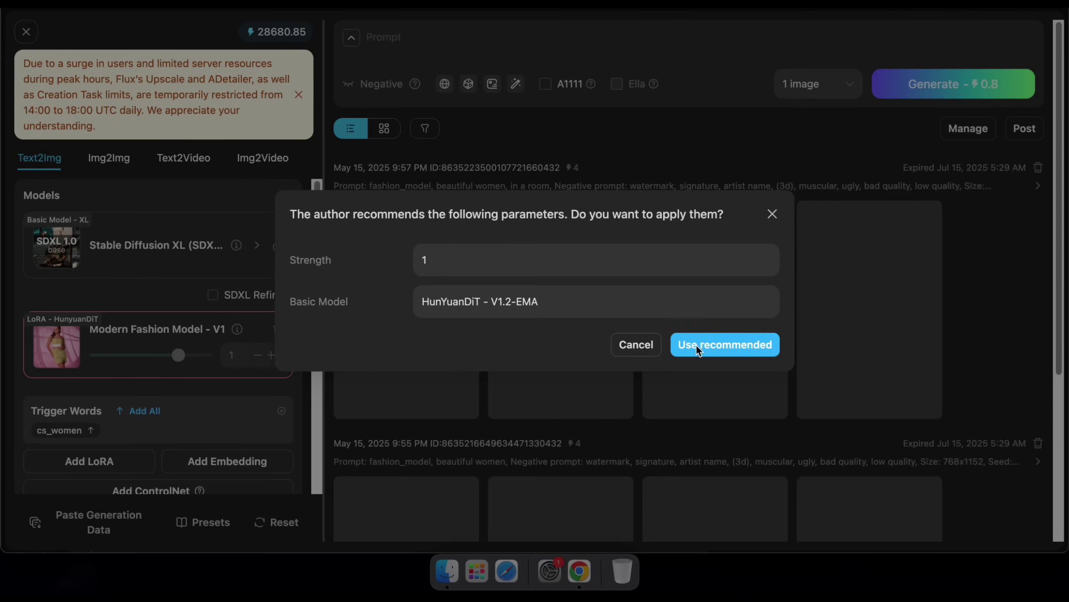
left_click(719, 344)
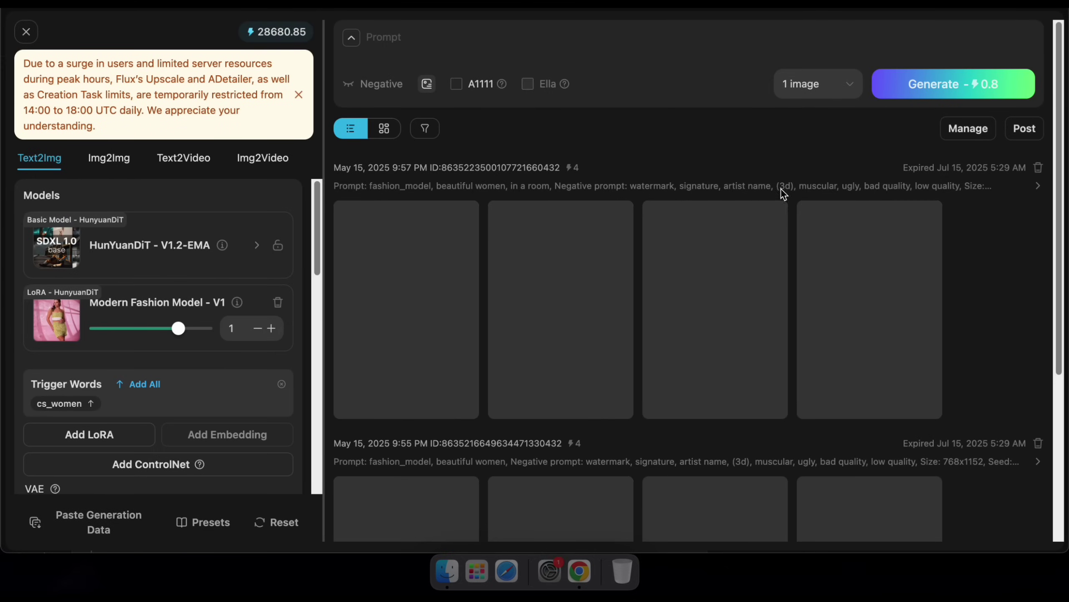
scroll(72, 347, "down", 3)
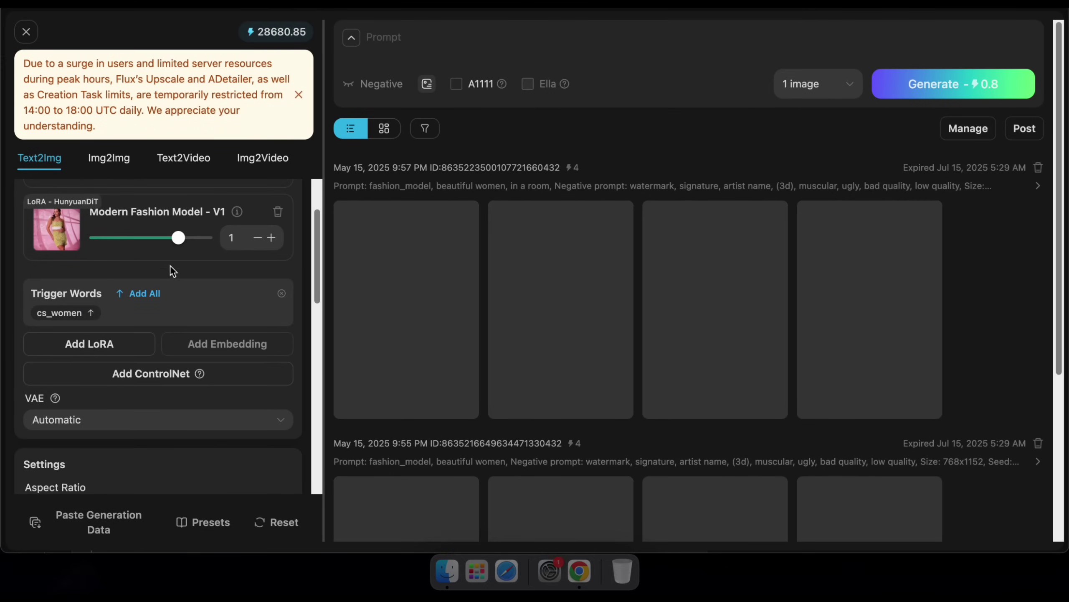
left_click(76, 314)
scroll(77, 358, "down", 15)
scroll(79, 395, "up", 10)
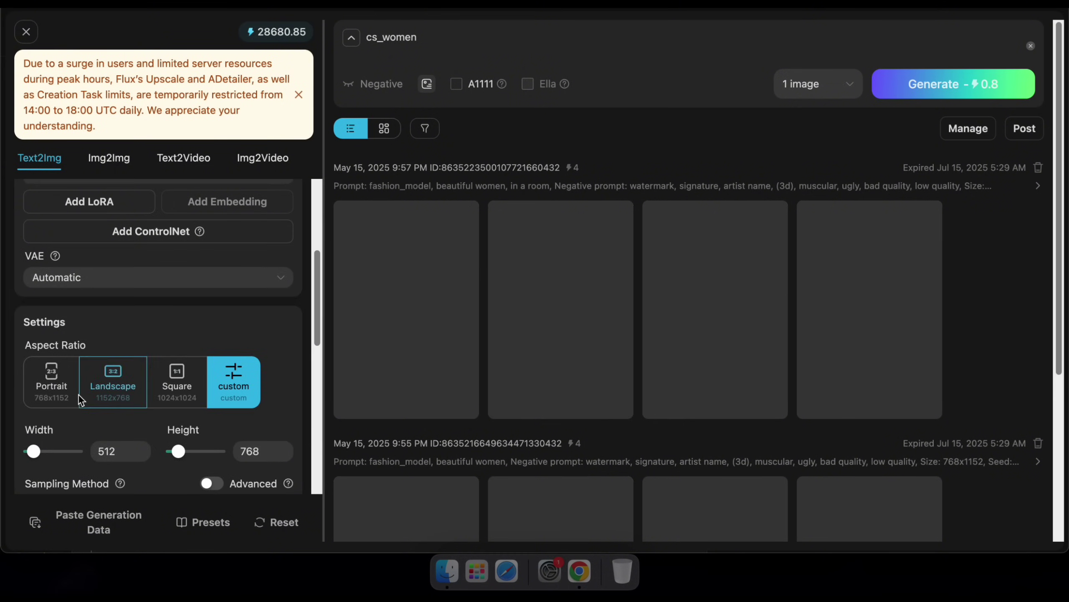
Step: Switch to Portrait aspect ratio and lower Sampling Steps from 26 to 25
left_click(54, 390)
scroll(51, 374, "down", 5)
mouse_move(47, 359)
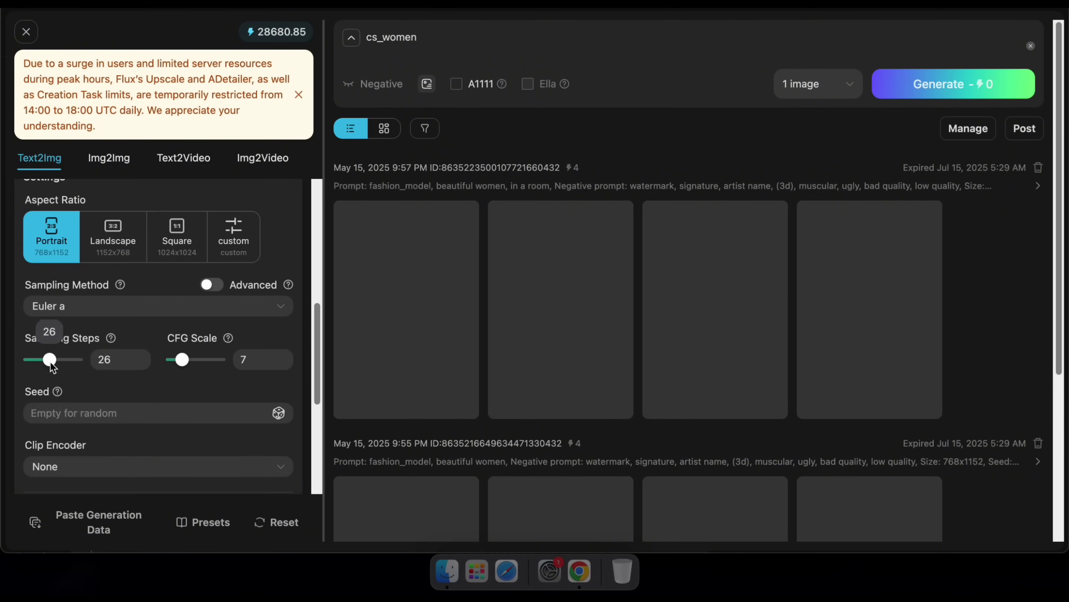
left_click_drag(50, 364, 50, 363)
scroll(194, 339, "down", 3)
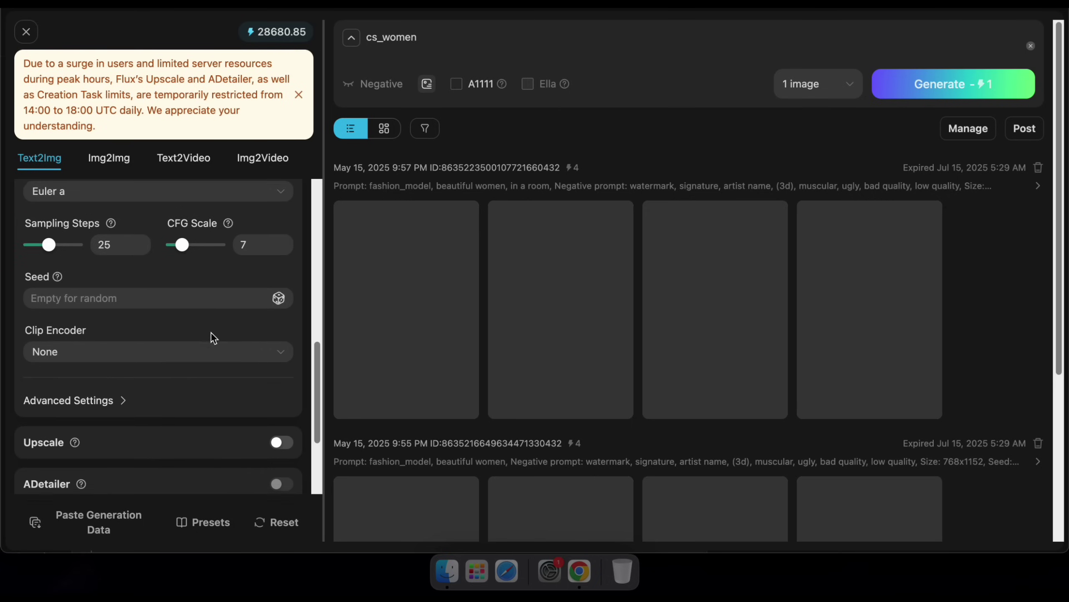
scroll(213, 337, "down", 3)
scroll(215, 333, "up", 15)
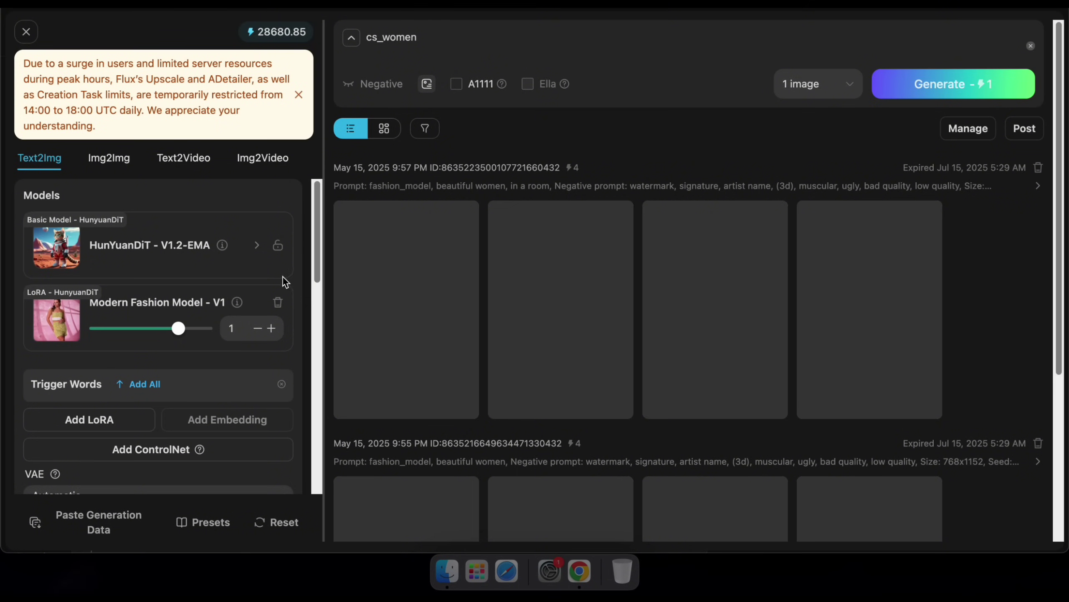
Step: Extend the prompt to 'cs_women, beautiful women, 1girl' and set the image count to 2
left_click(464, 32)
type(", beautiful ")
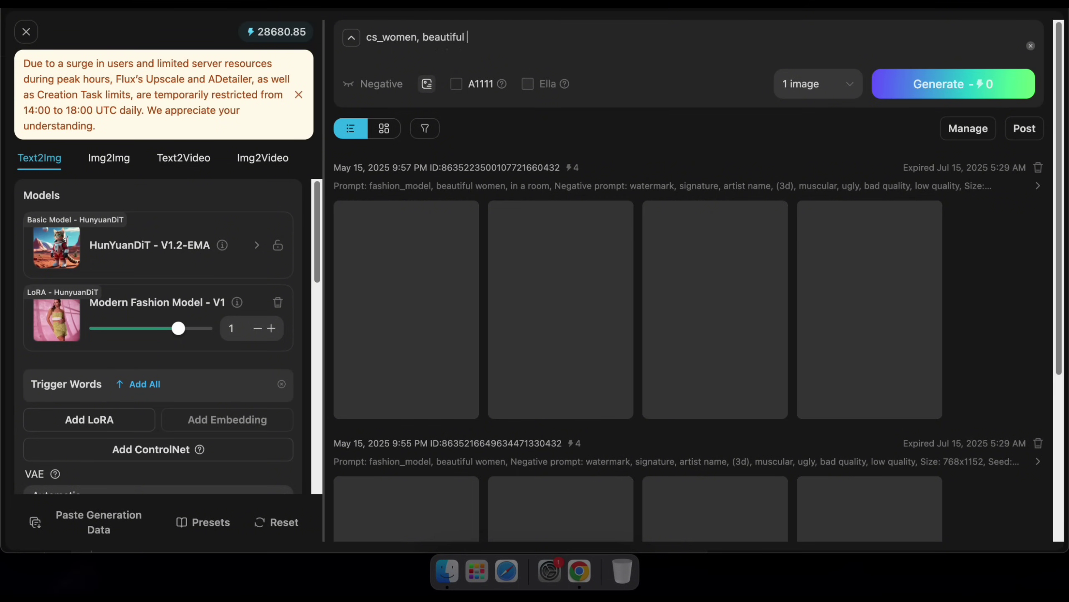
type("women, 1girl")
left_click(802, 88)
left_click(807, 142)
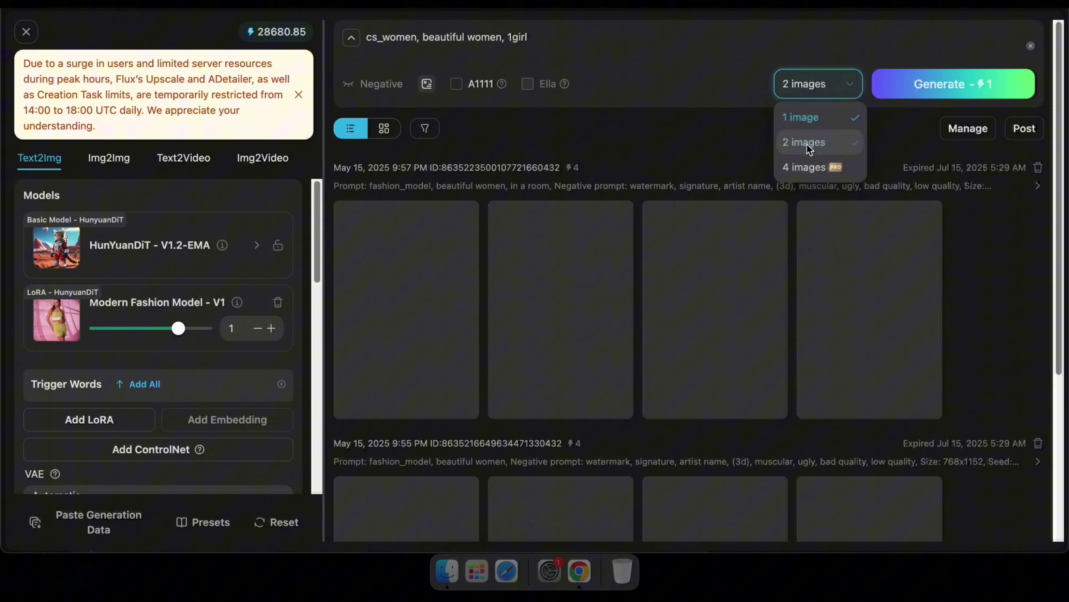
Step: Generate the two 768x1152 test images, then raise the image count to 4
left_click(952, 84)
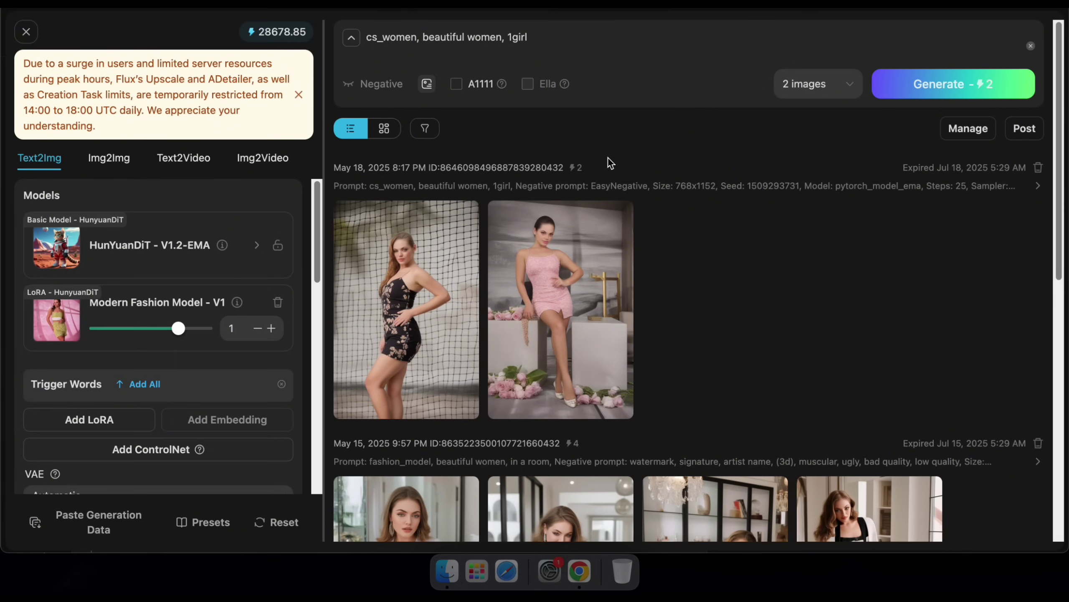
left_click(833, 89)
left_click(802, 164)
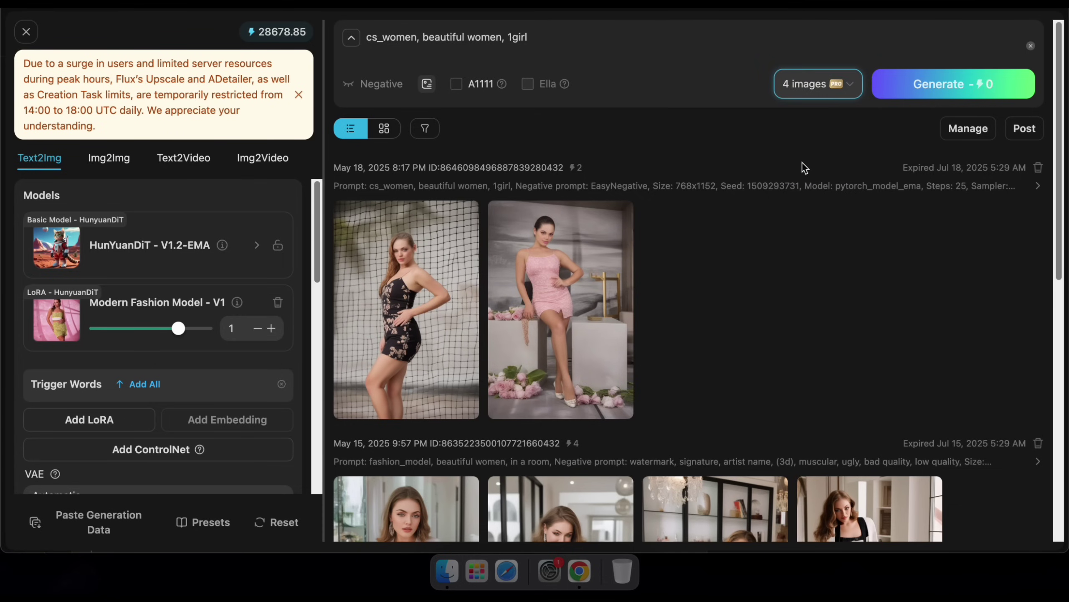